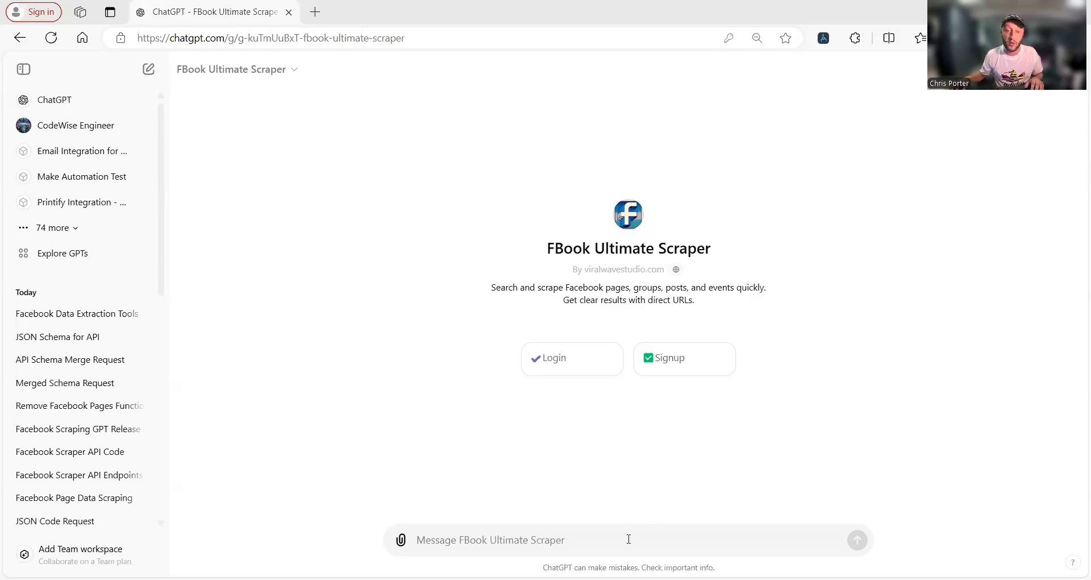
Ask FBook Ultimate Scraper 'what can you do?'.
{"action": "left_click", "coordinate": [629, 538]}
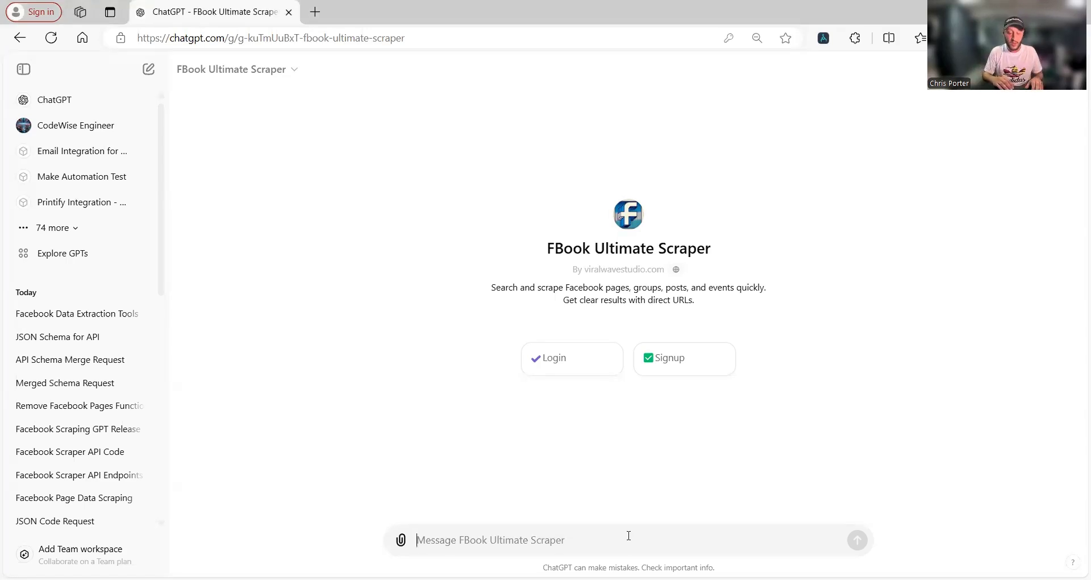
{"action": "type", "text": "what ca"}
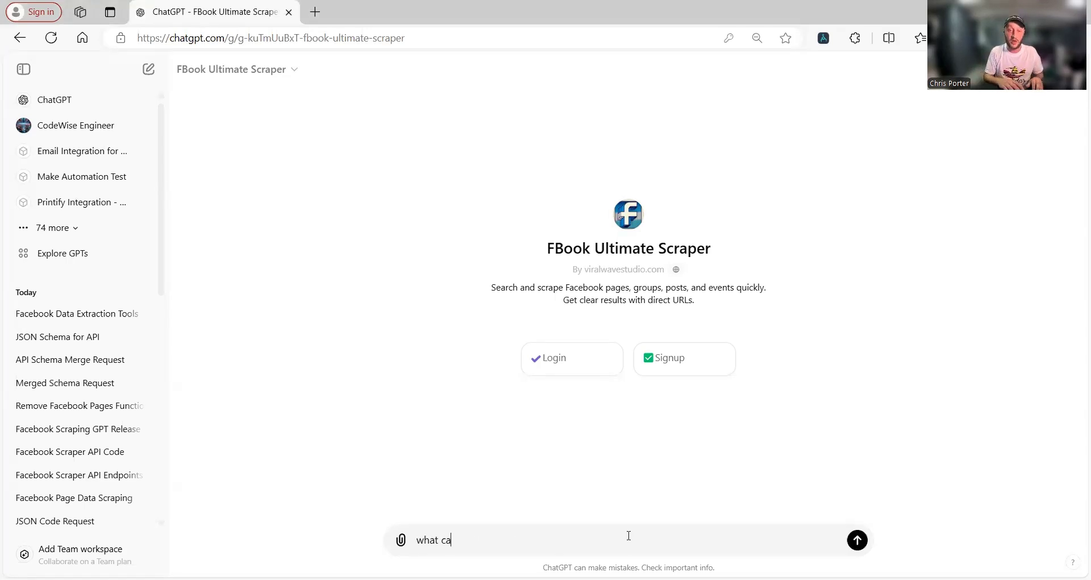
{"action": "type", "text": "n you do?"}
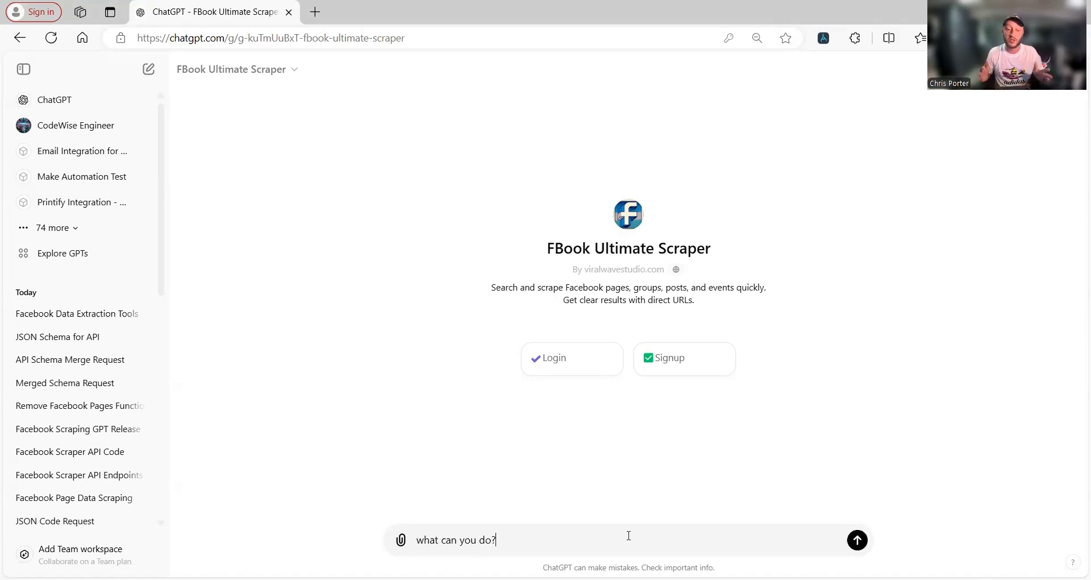
{"action": "key", "text": "Return"}
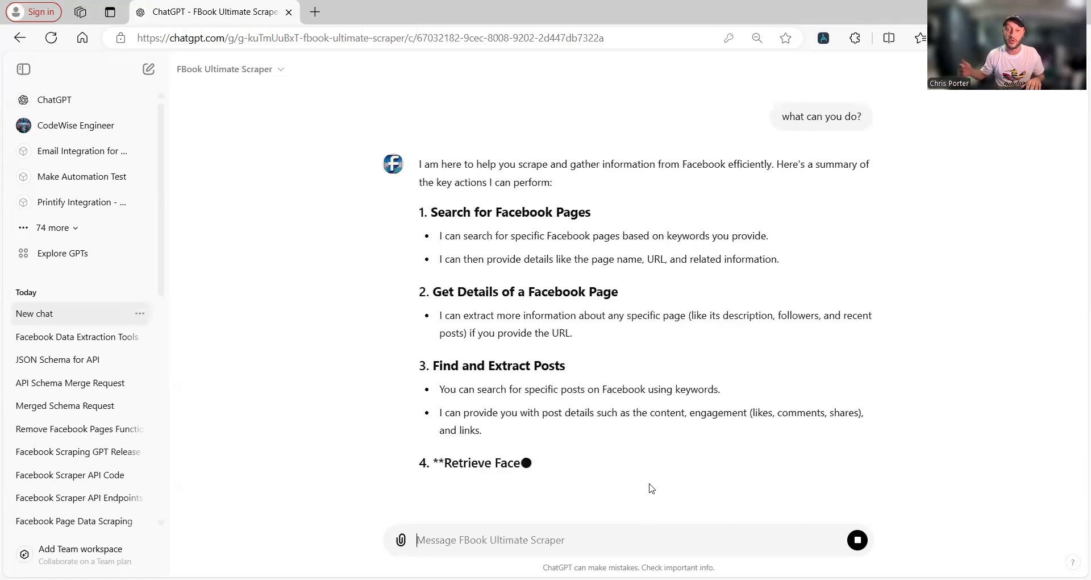
Highlight the 'Search for Facebook Pages' and 'Get Details of a Facebook Page' headings in the reply.
{"action": "scroll", "coordinate": [665, 273], "scroll_direction": "up", "scroll_amount": 1}
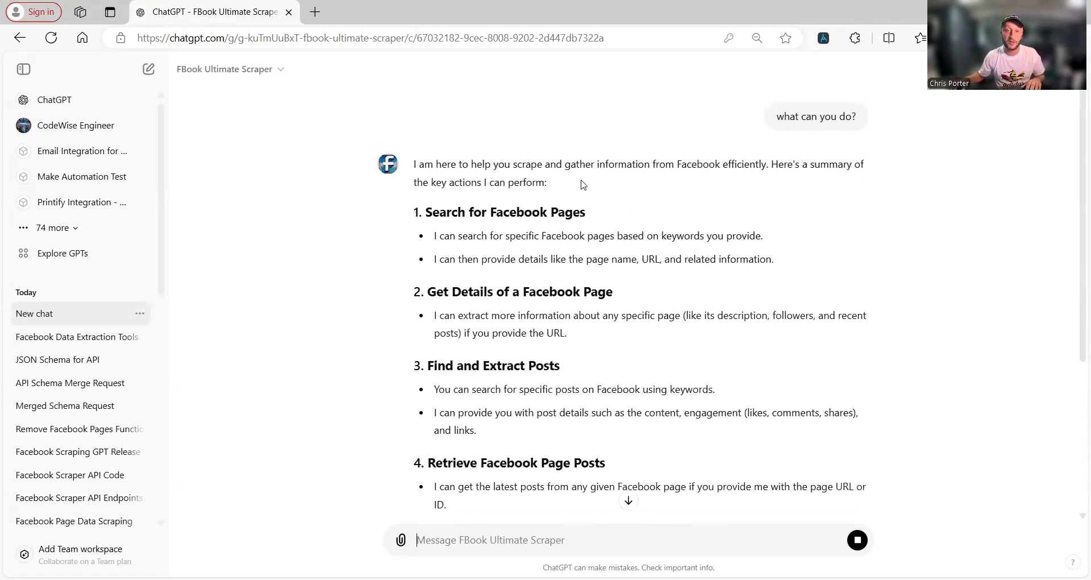
{"action": "left_click_drag", "start_coordinate": [425, 212], "coordinate": [589, 213]}
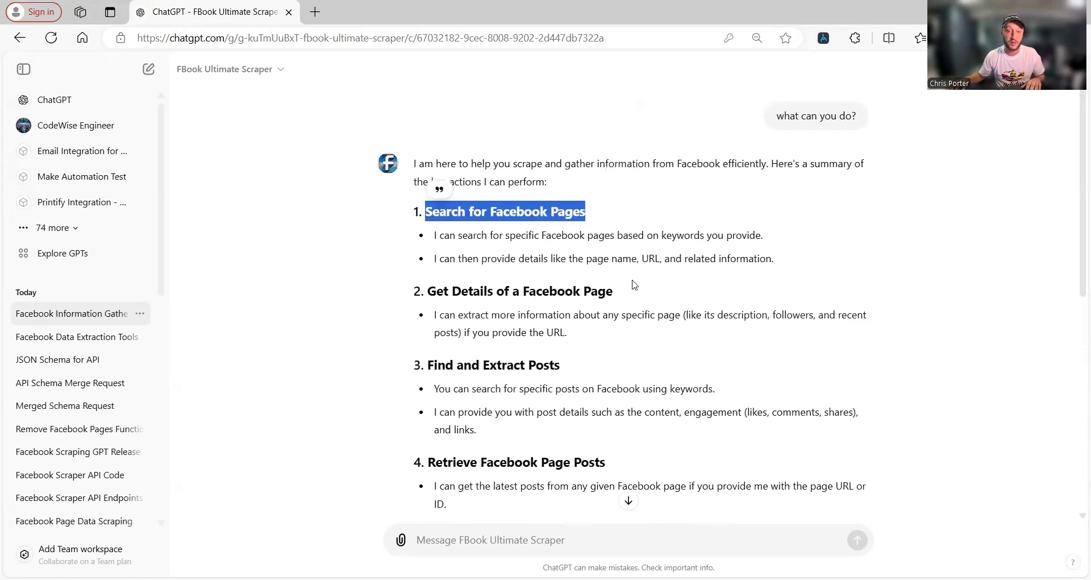
{"action": "scroll", "coordinate": [645, 306], "scroll_direction": "down", "scroll_amount": 1}
{"action": "left_click", "coordinate": [524, 212]}
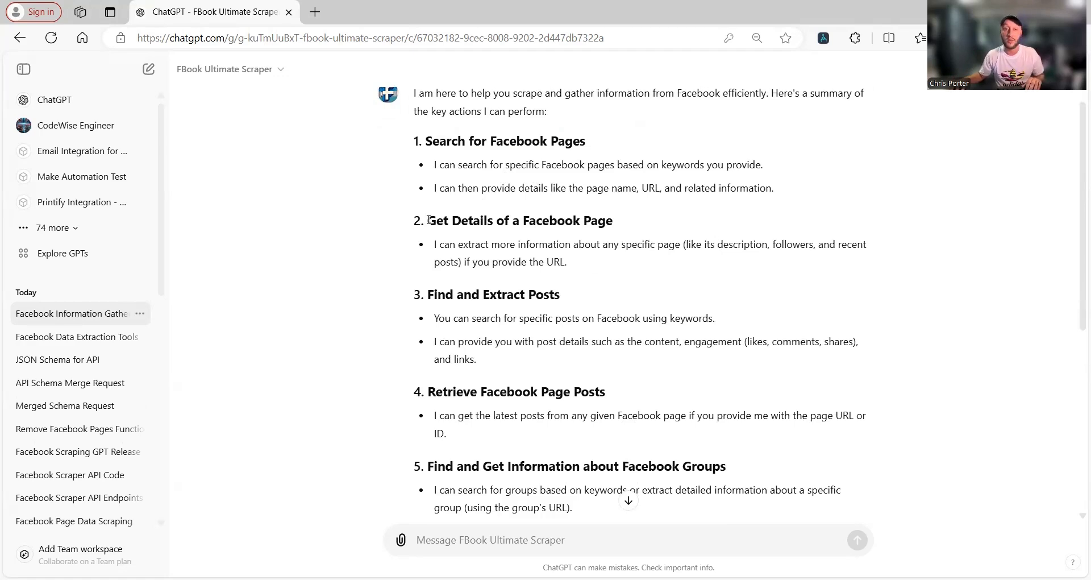
{"action": "left_click_drag", "start_coordinate": [429, 219], "coordinate": [636, 251]}
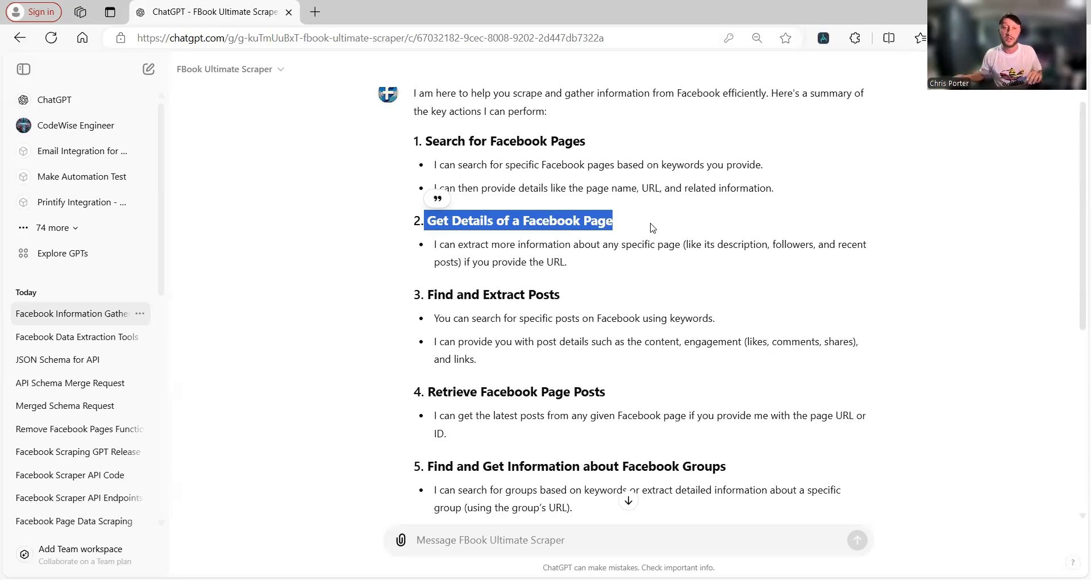
{"action": "left_click", "coordinate": [613, 271]}
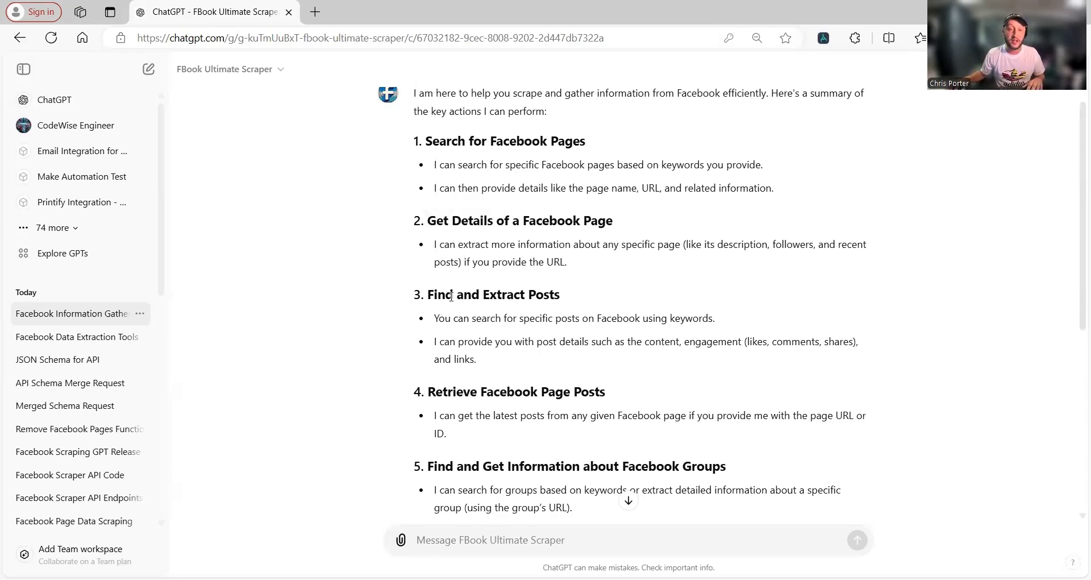
{"action": "left_click_drag", "start_coordinate": [427, 295], "coordinate": [598, 305]}
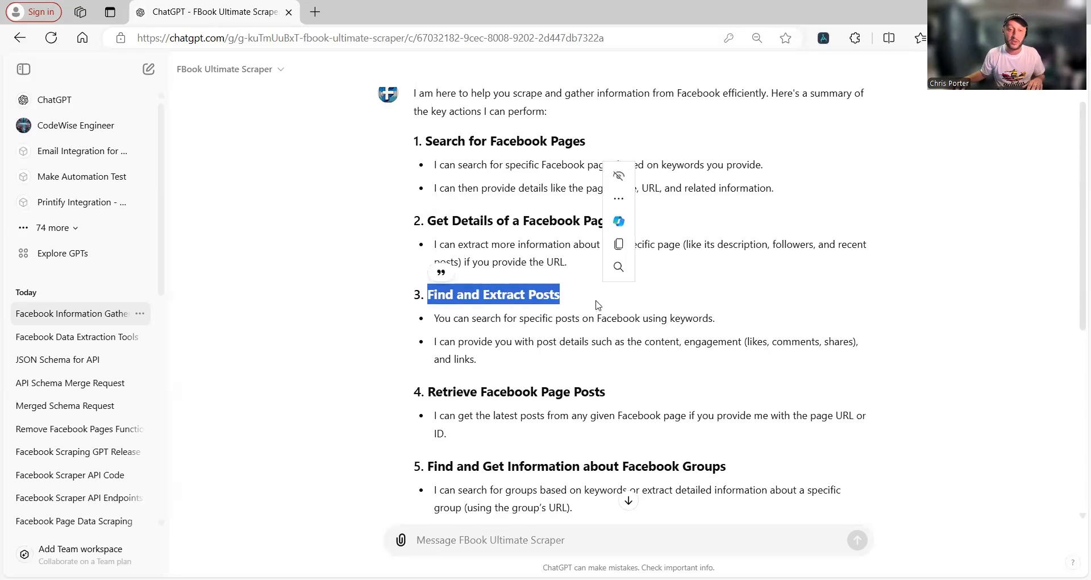
{"action": "scroll", "coordinate": [613, 418], "scroll_direction": "down", "scroll_amount": 3}
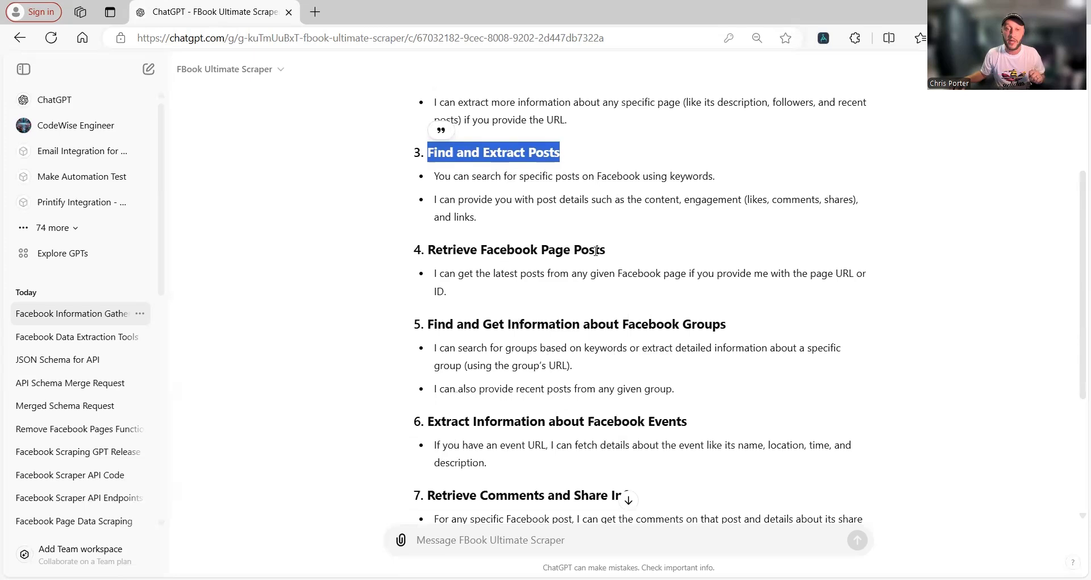
{"action": "scroll", "coordinate": [559, 296], "scroll_direction": "down", "scroll_amount": 1}
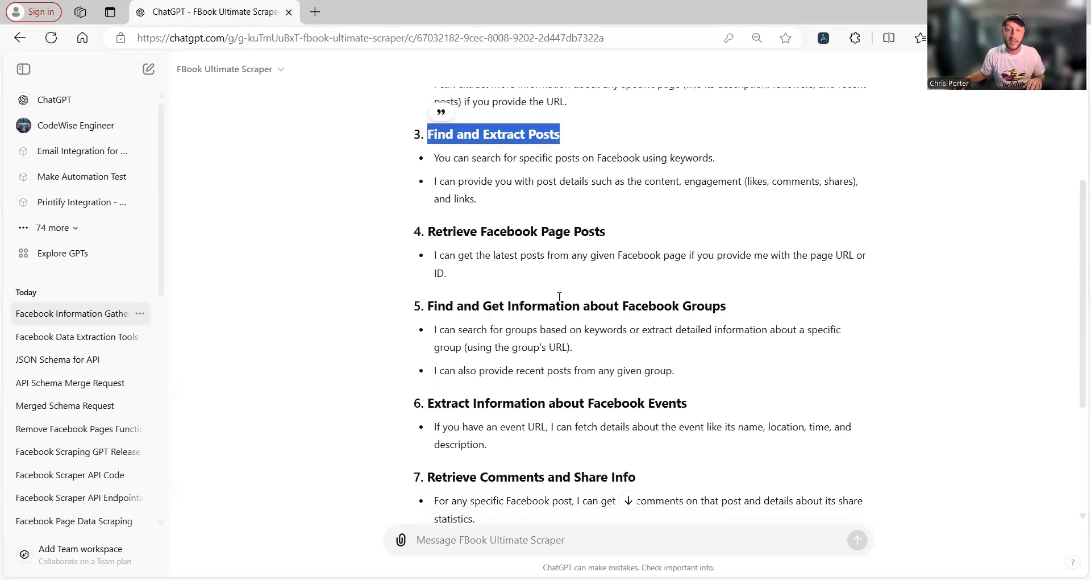
{"action": "scroll", "coordinate": [560, 296], "scroll_direction": "down", "scroll_amount": 1}
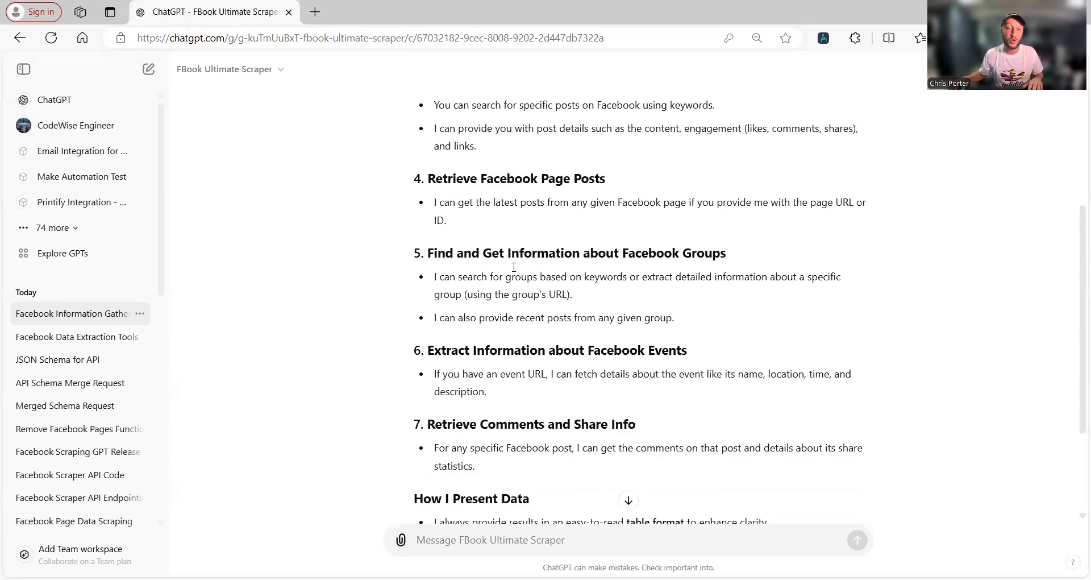
{"action": "scroll", "coordinate": [461, 255], "scroll_direction": "down", "scroll_amount": 1}
{"action": "left_click_drag", "start_coordinate": [430, 278], "coordinate": [688, 291]}
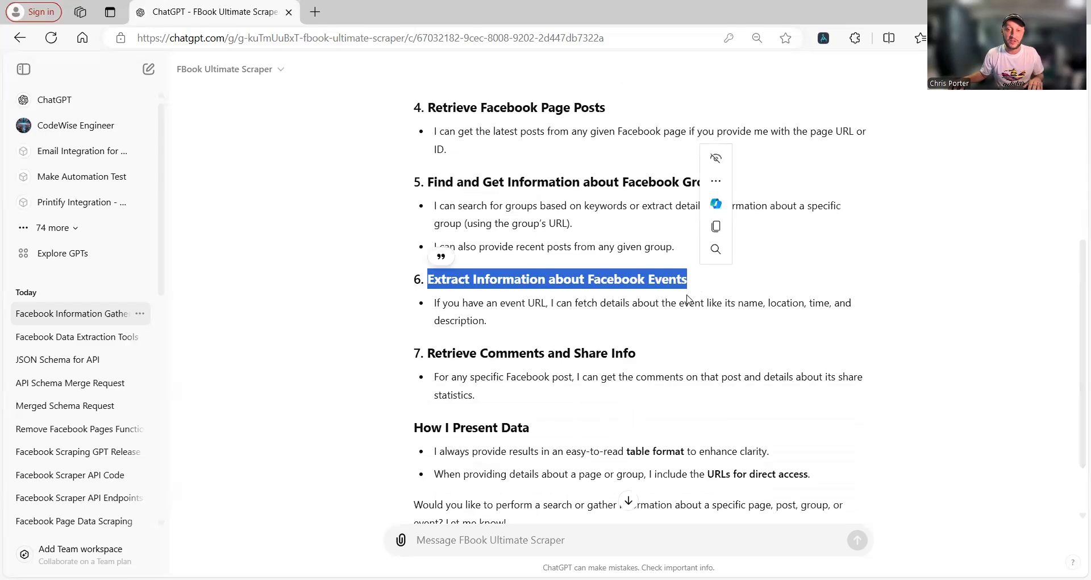
{"action": "scroll", "coordinate": [665, 349], "scroll_direction": "down", "scroll_amount": 1}
{"action": "left_click_drag", "start_coordinate": [431, 280], "coordinate": [637, 284]}
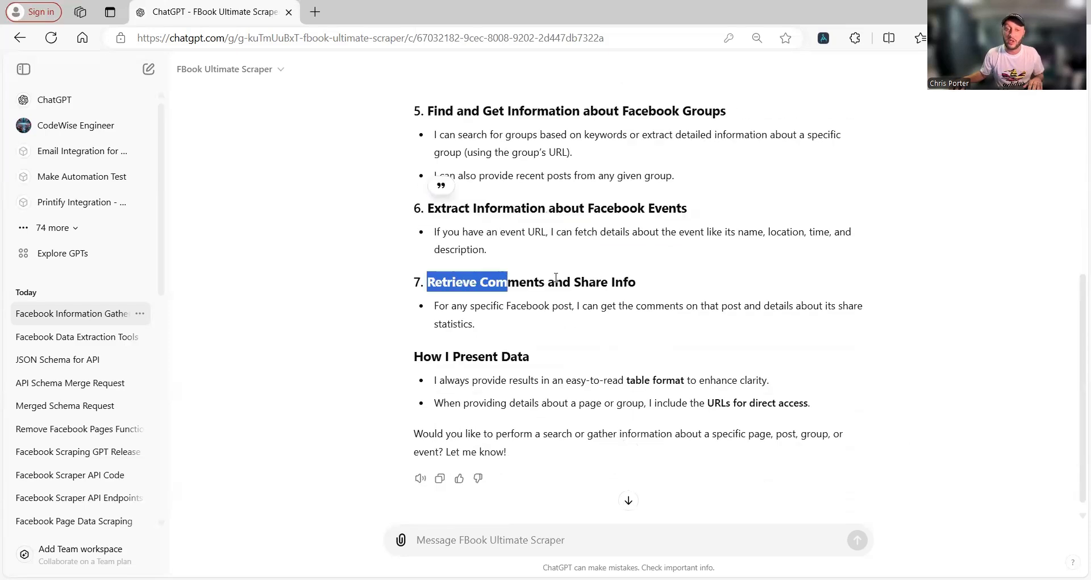
{"action": "left_click", "coordinate": [607, 356]}
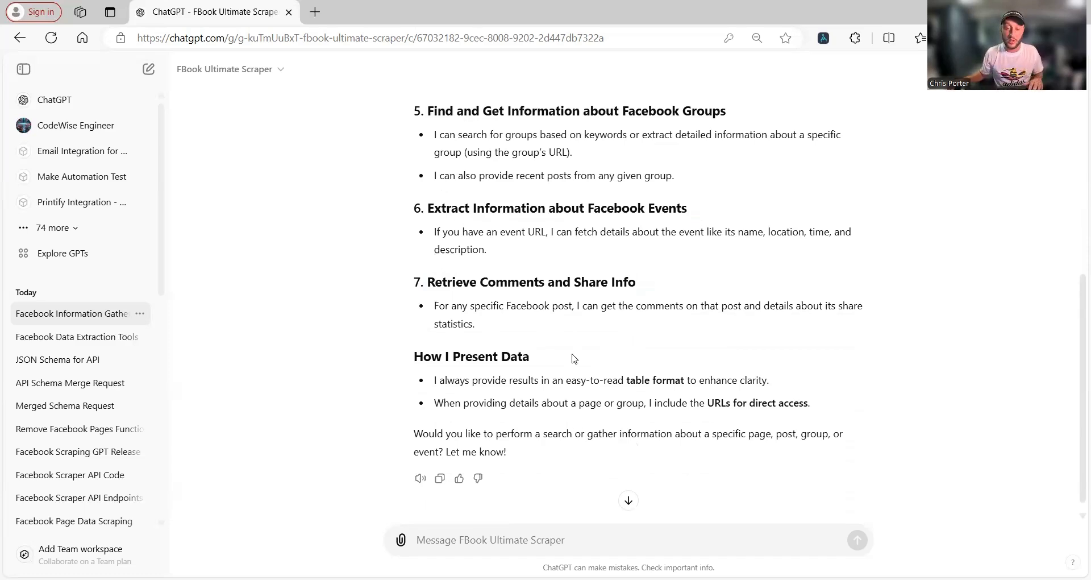
{"action": "scroll", "coordinate": [619, 421], "scroll_direction": "down", "scroll_amount": 1}
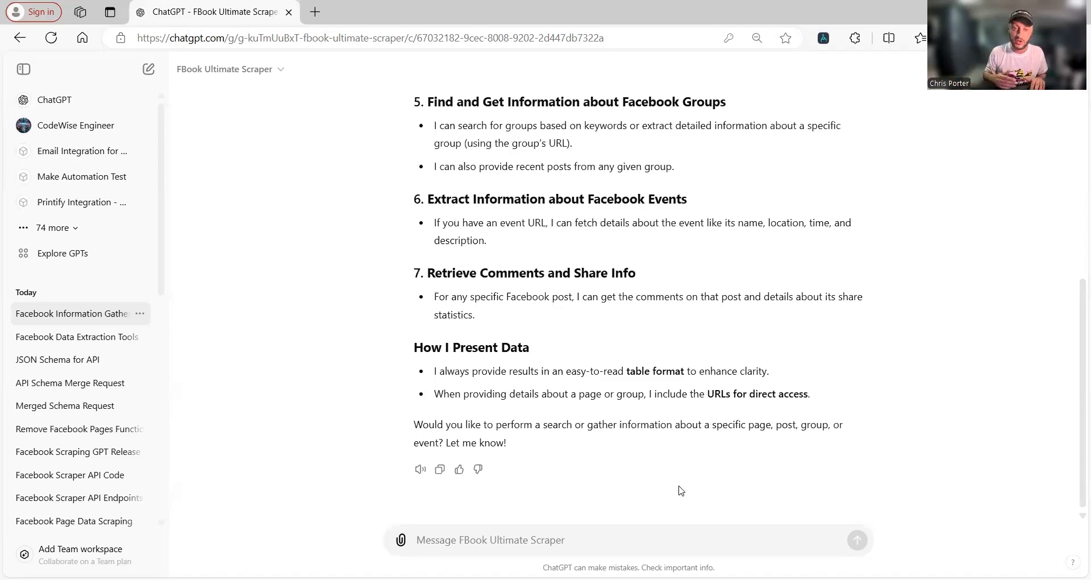
Request 20 landscaping companies in Erie, Pennsylvania, correcting the misspelled 'landscaping' from the spelling suggestions.
{"action": "left_click", "coordinate": [563, 537]}
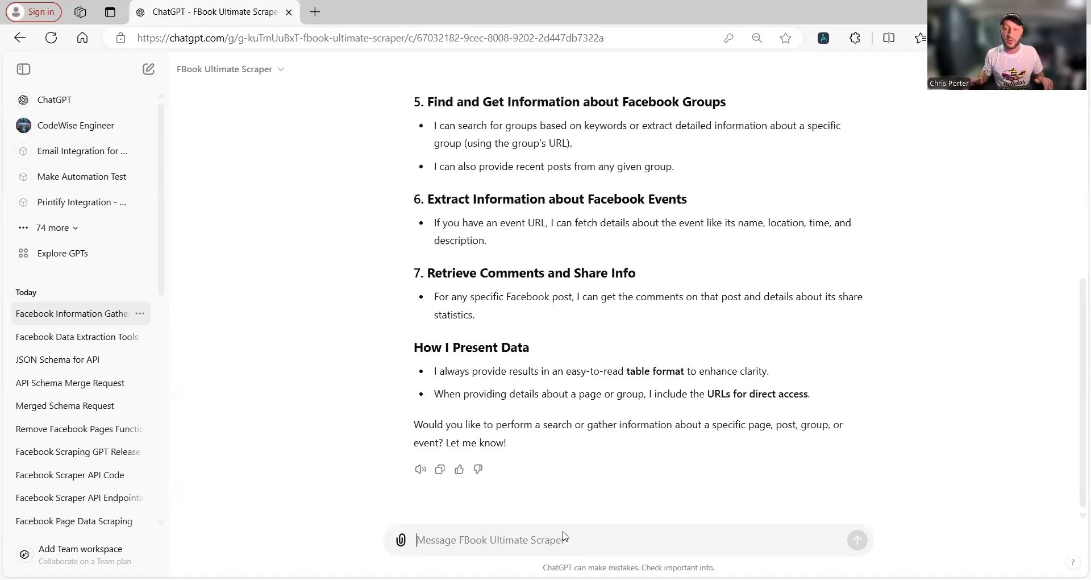
{"action": "type", "text": "fin"}
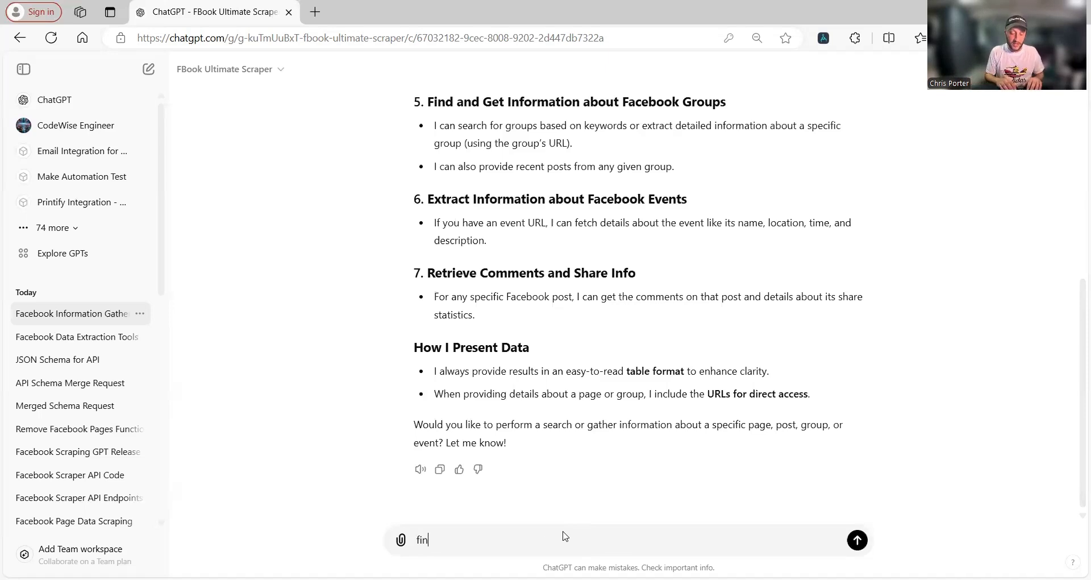
{"action": "type", "text": "d me 20 landsc"}
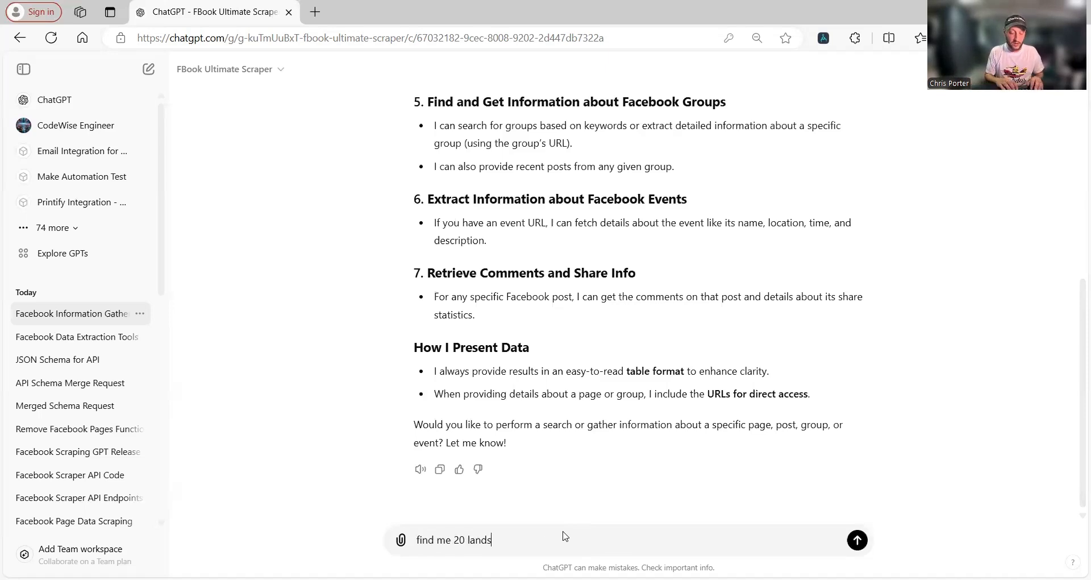
{"action": "type", "text": "ping companin"}
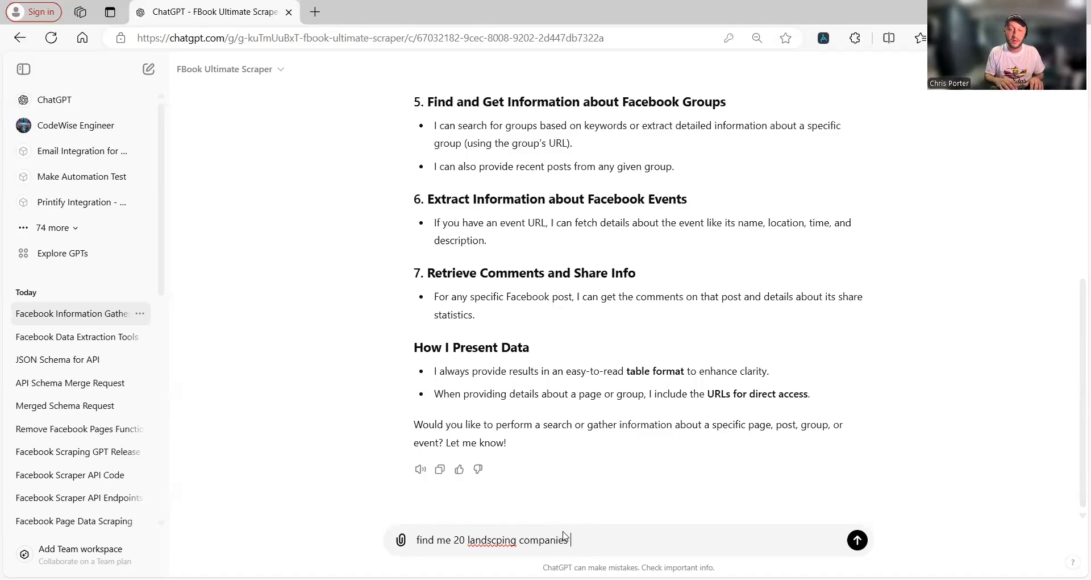
{"action": "right_click", "coordinate": [492, 540]}
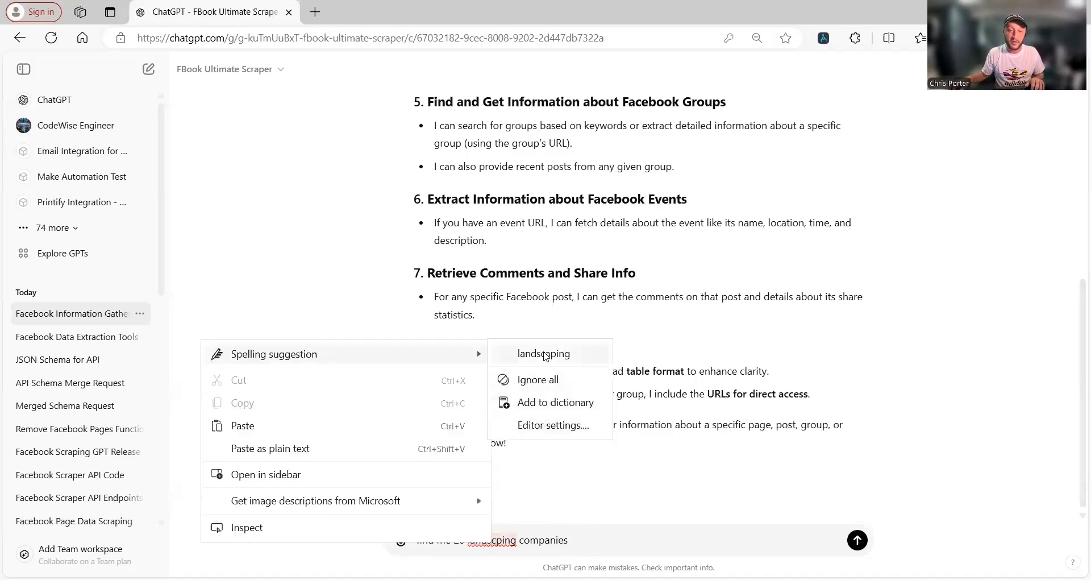
{"action": "key", "text": "Return"}
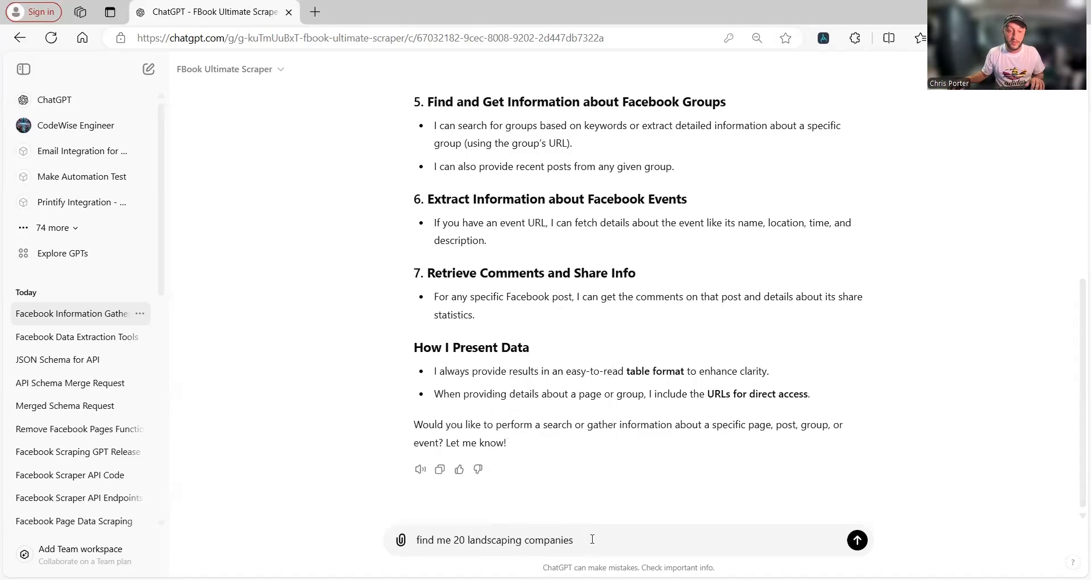
{"action": "type", "text": "in erie p"}
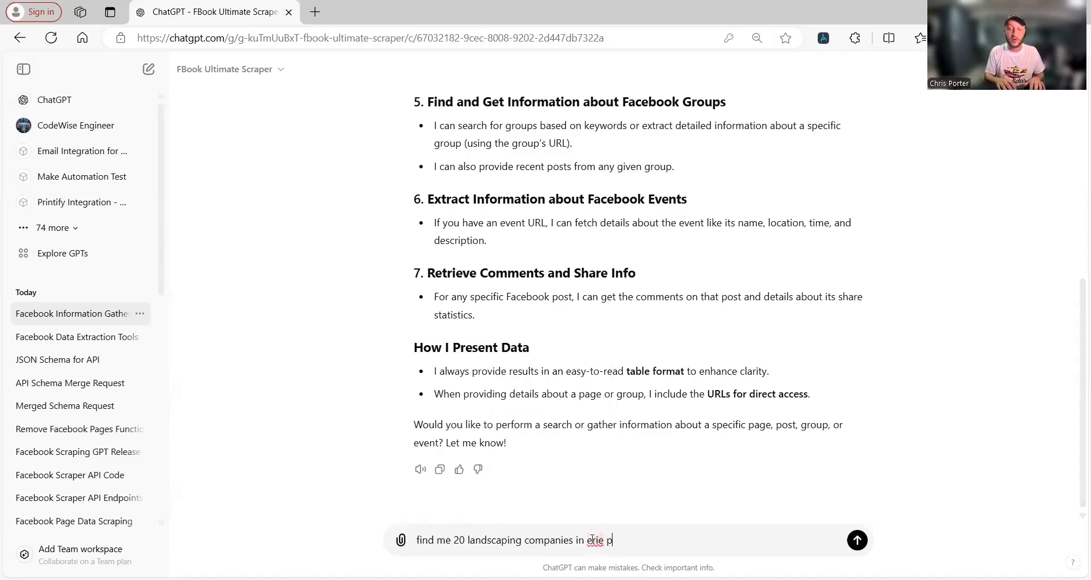
{"action": "type", "text": "ennsylvania"}
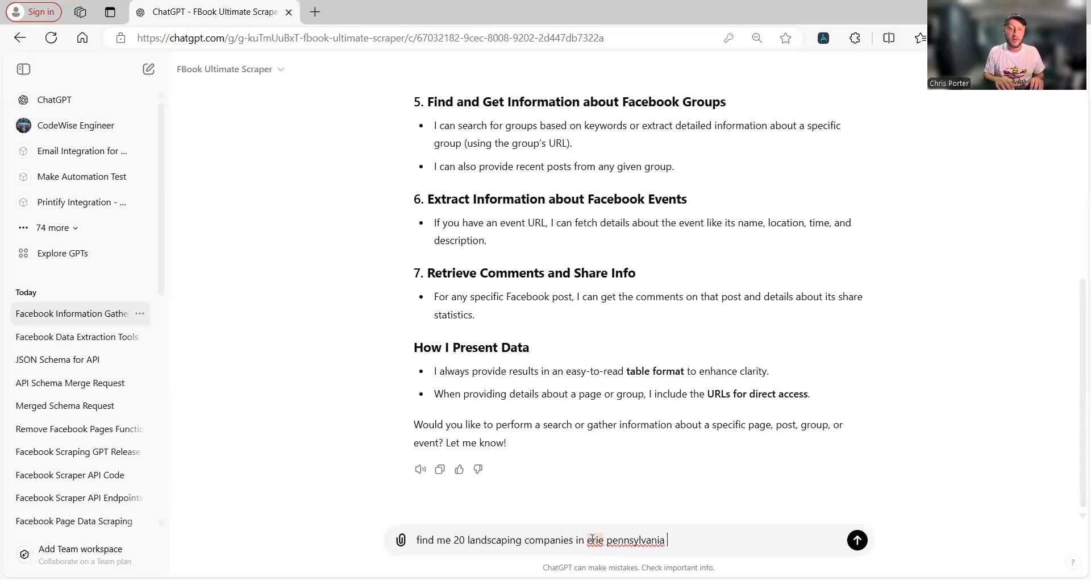
{"action": "key", "text": "Return"}
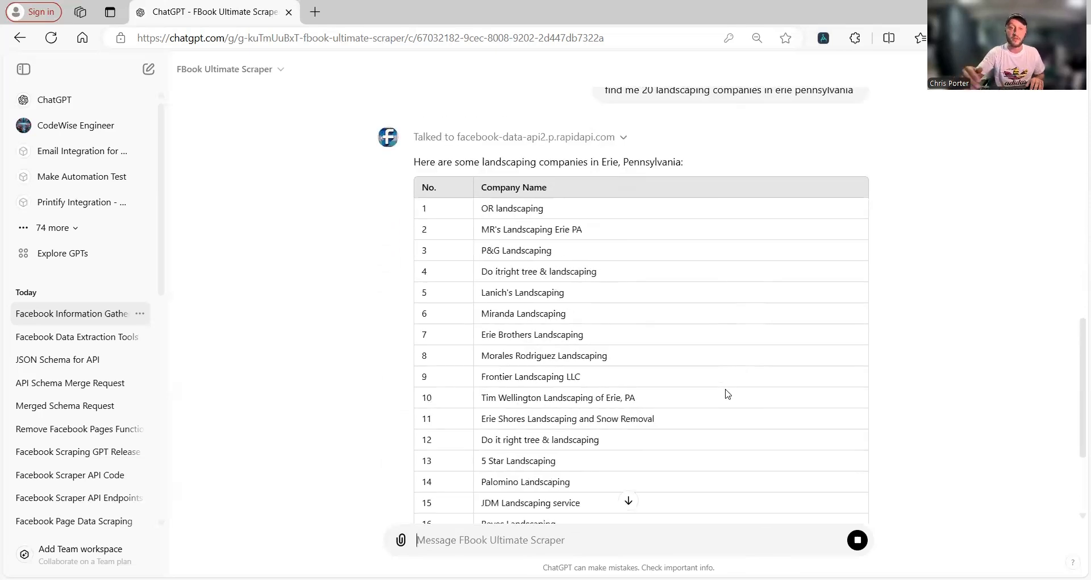
Ask the scraper to give the companies' Facebook page links.
{"action": "scroll", "coordinate": [696, 396], "scroll_direction": "up", "scroll_amount": 2}
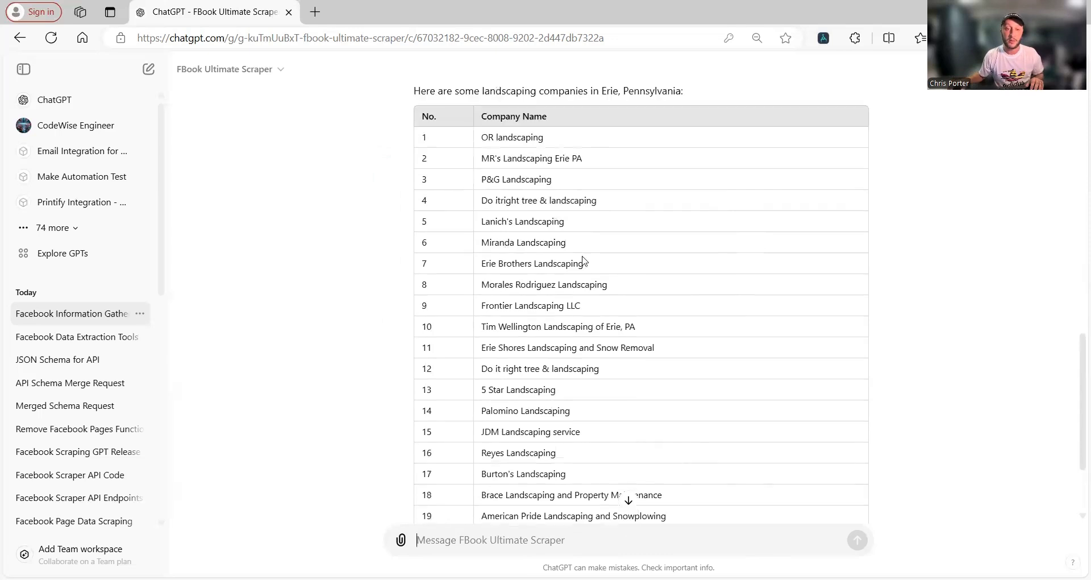
{"action": "scroll", "coordinate": [636, 299], "scroll_direction": "down", "scroll_amount": 3}
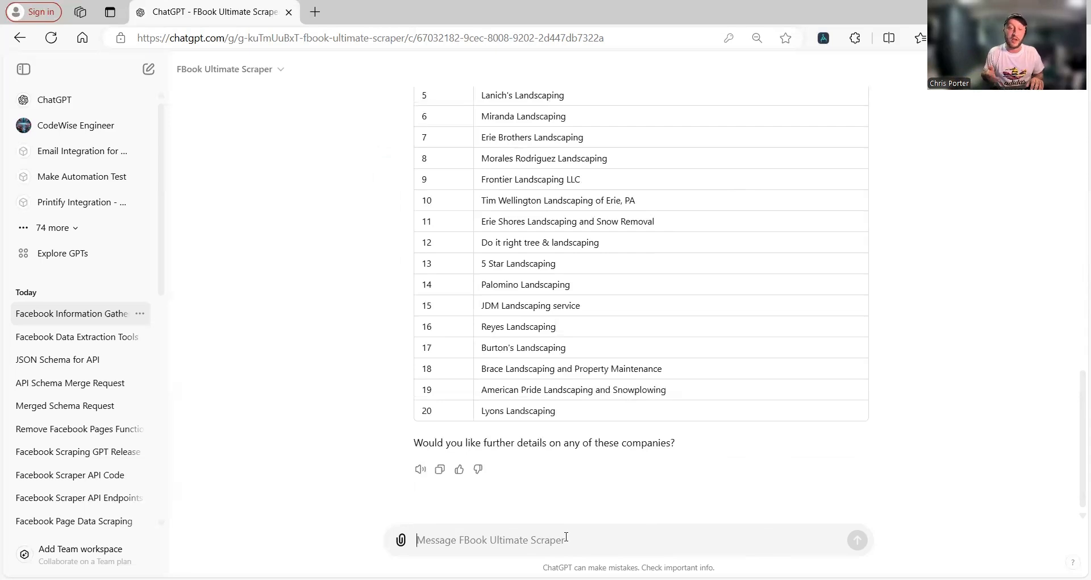
{"action": "type", "text": "give me the links for these companies"}
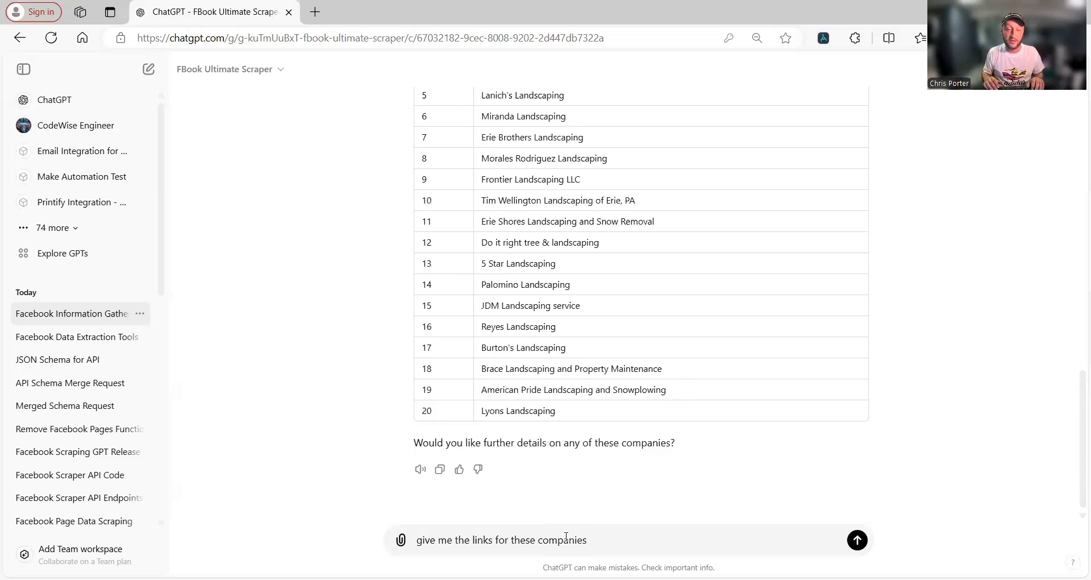
{"action": "key", "text": "Return"}
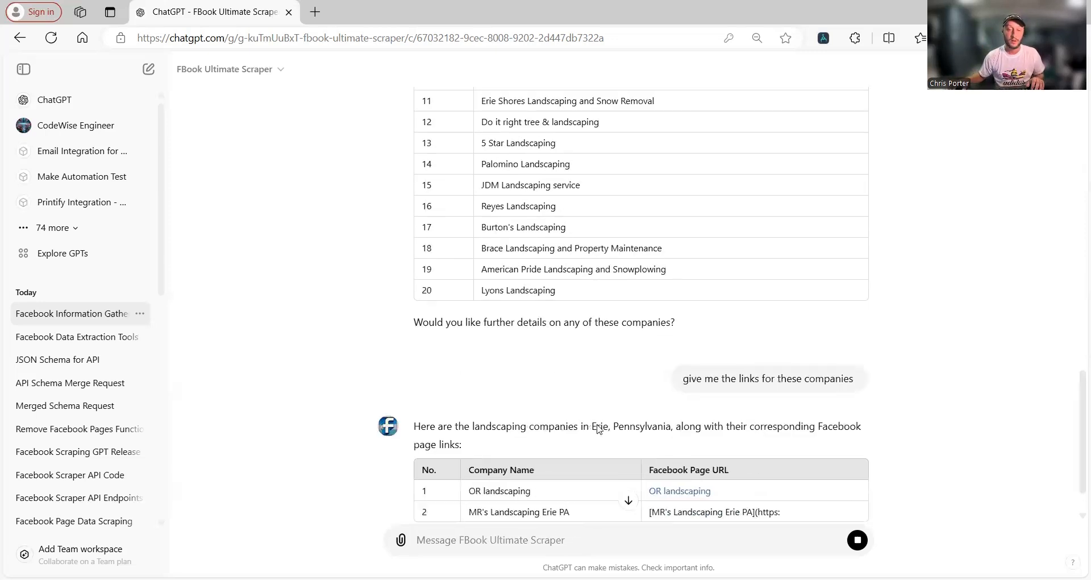
Scroll through the completed 20-company table of Facebook page URLs.
{"action": "left_click", "coordinate": [628, 499]}
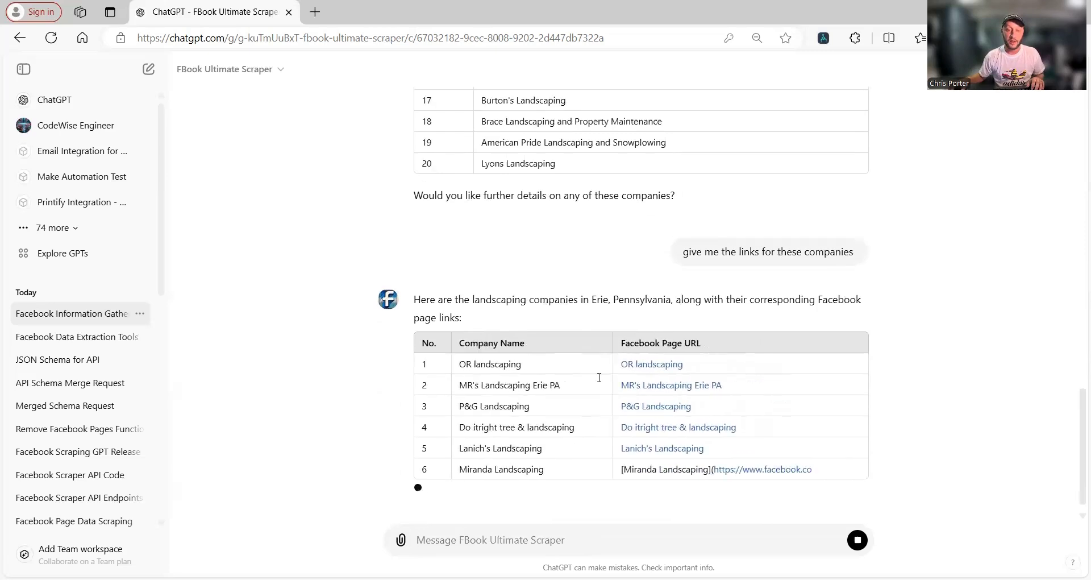
{"action": "scroll", "coordinate": [591, 364], "scroll_direction": "up", "scroll_amount": 5}
{"action": "scroll", "coordinate": [584, 349], "scroll_direction": "up", "scroll_amount": 2}
{"action": "scroll", "coordinate": [585, 349], "scroll_direction": "down", "scroll_amount": 6}
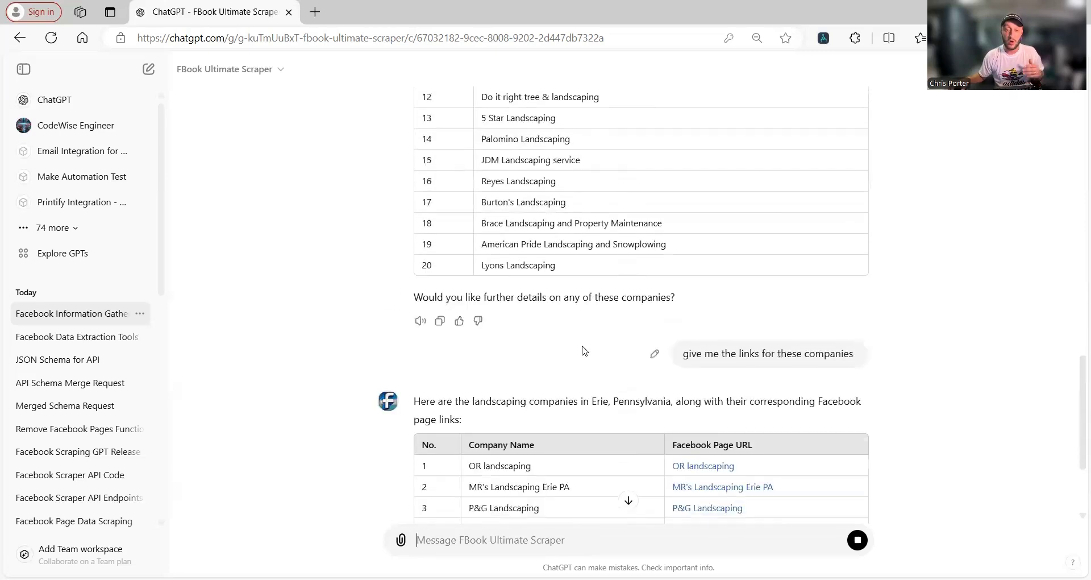
{"action": "scroll", "coordinate": [586, 350], "scroll_direction": "down", "scroll_amount": 1}
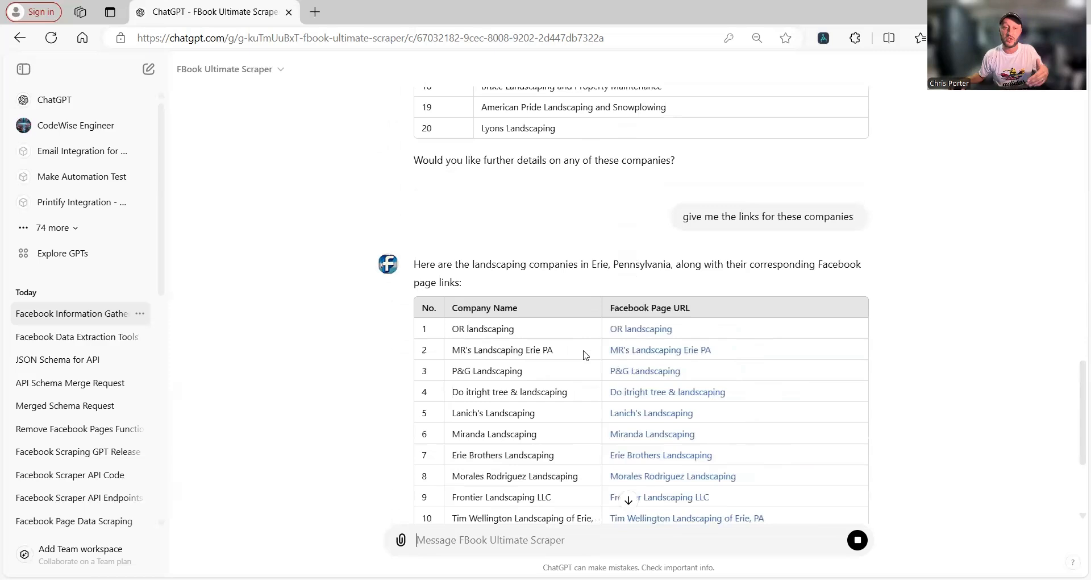
{"action": "scroll", "coordinate": [594, 352], "scroll_direction": "down", "scroll_amount": 3}
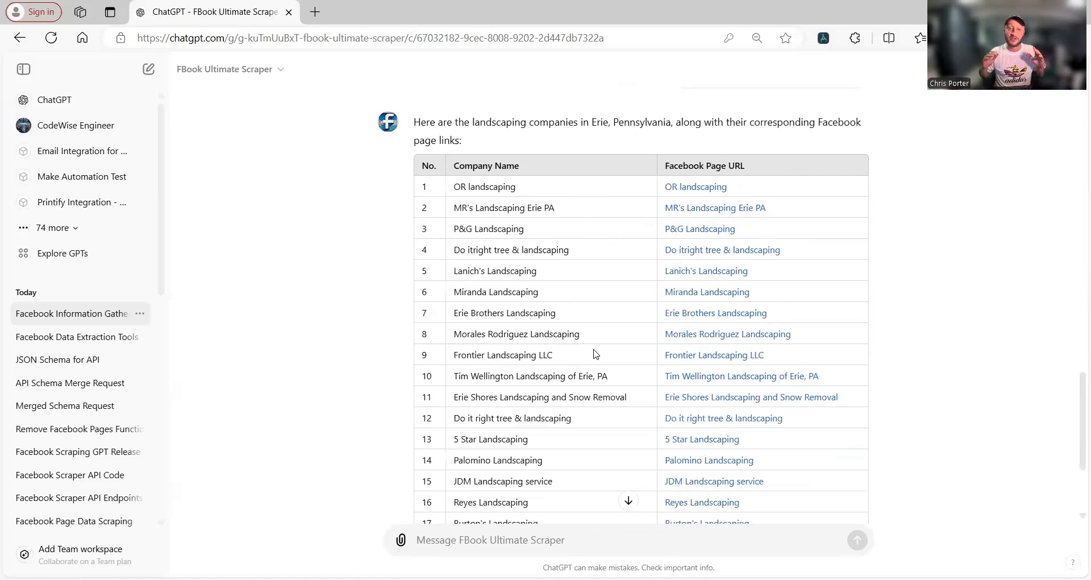
{"action": "scroll", "coordinate": [653, 330], "scroll_direction": "down", "scroll_amount": 1}
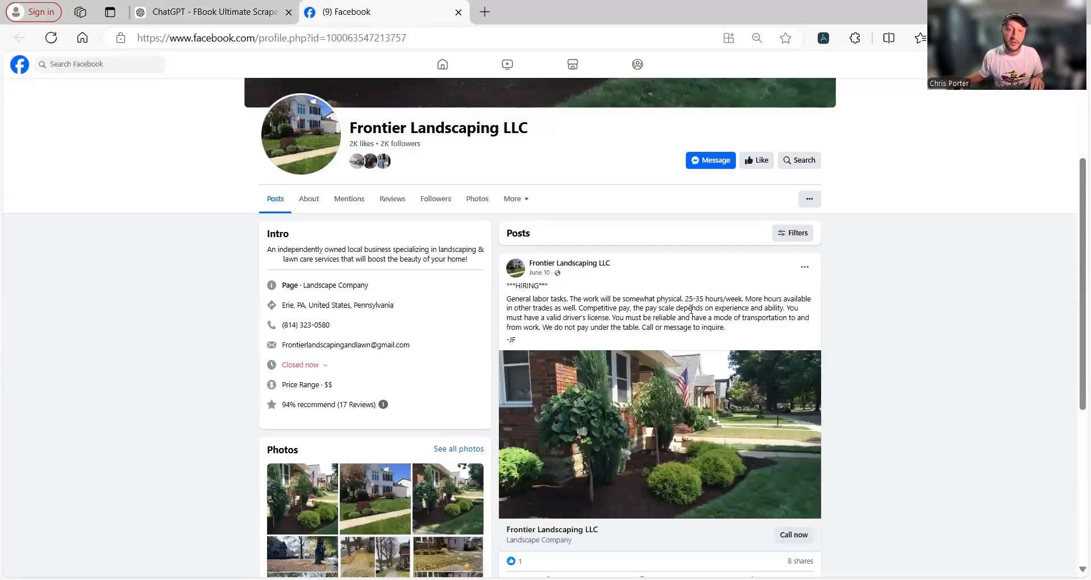
Browse Frontier Landscaping LLC's Facebook posts, then return to the ChatGPT links table.
{"action": "scroll", "coordinate": [699, 305], "scroll_direction": "down", "scroll_amount": 1}
{"action": "scroll", "coordinate": [689, 280], "scroll_direction": "up", "scroll_amount": 1}
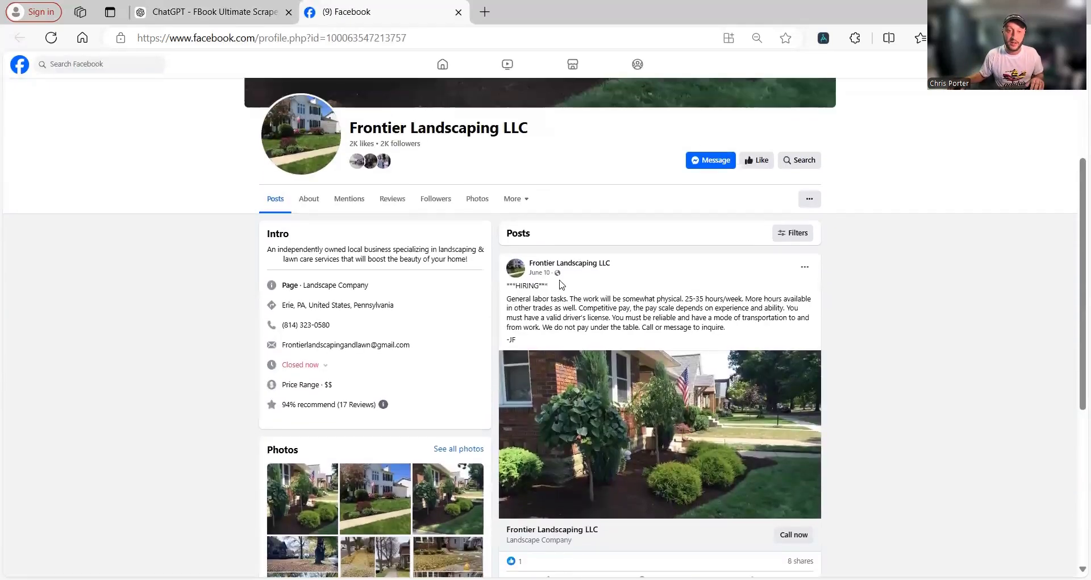
{"action": "scroll", "coordinate": [722, 432], "scroll_direction": "down", "scroll_amount": 6}
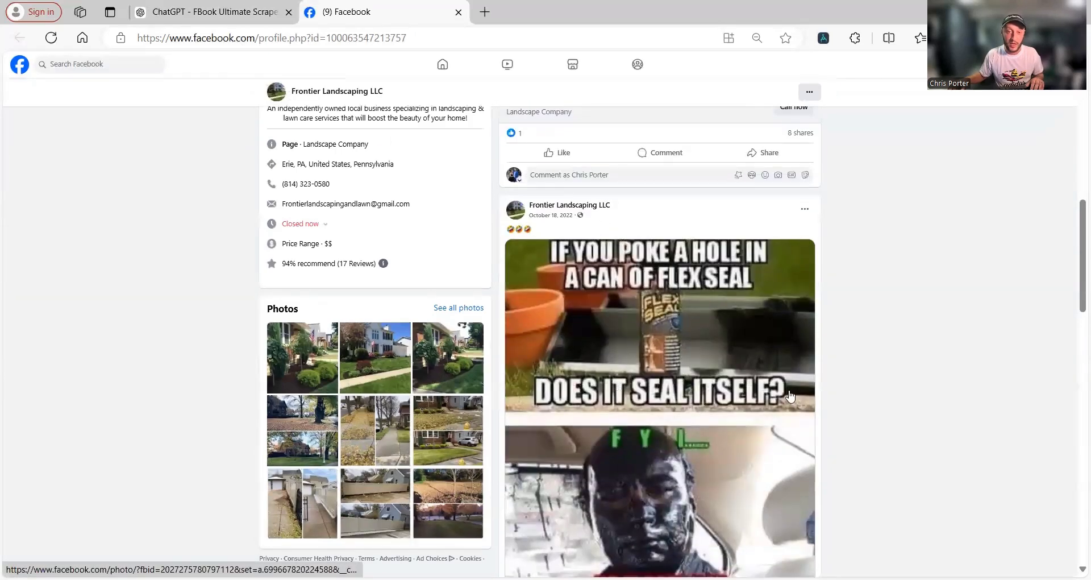
{"action": "scroll", "coordinate": [738, 341], "scroll_direction": "down", "scroll_amount": 5}
{"action": "scroll", "coordinate": [793, 395], "scroll_direction": "down", "scroll_amount": 4}
{"action": "left_click", "coordinate": [774, 334]}
{"action": "scroll", "coordinate": [509, 219], "scroll_direction": "up", "scroll_amount": 1}
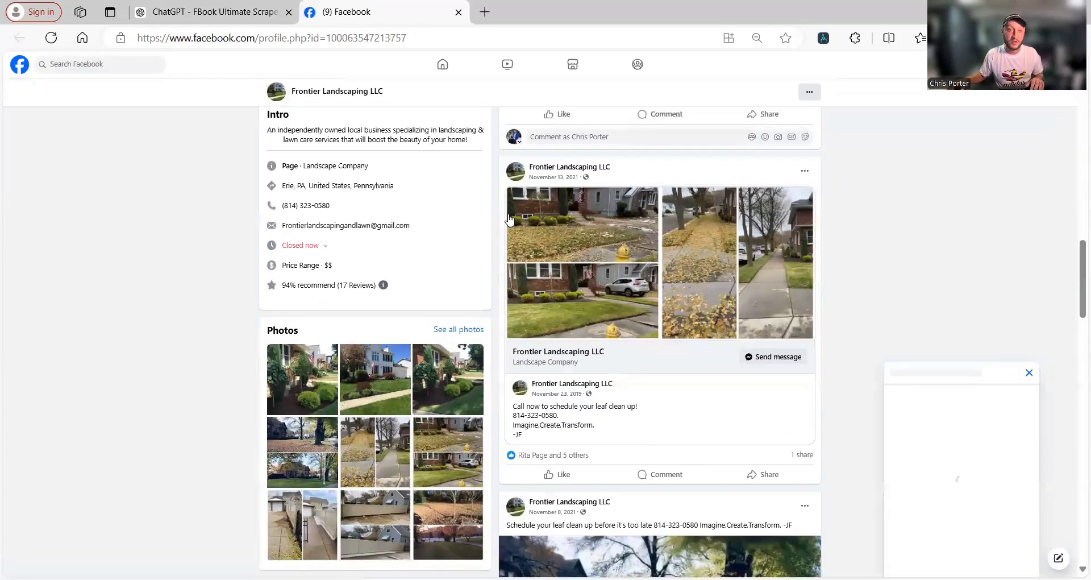
{"action": "scroll", "coordinate": [654, 369], "scroll_direction": "down", "scroll_amount": 2}
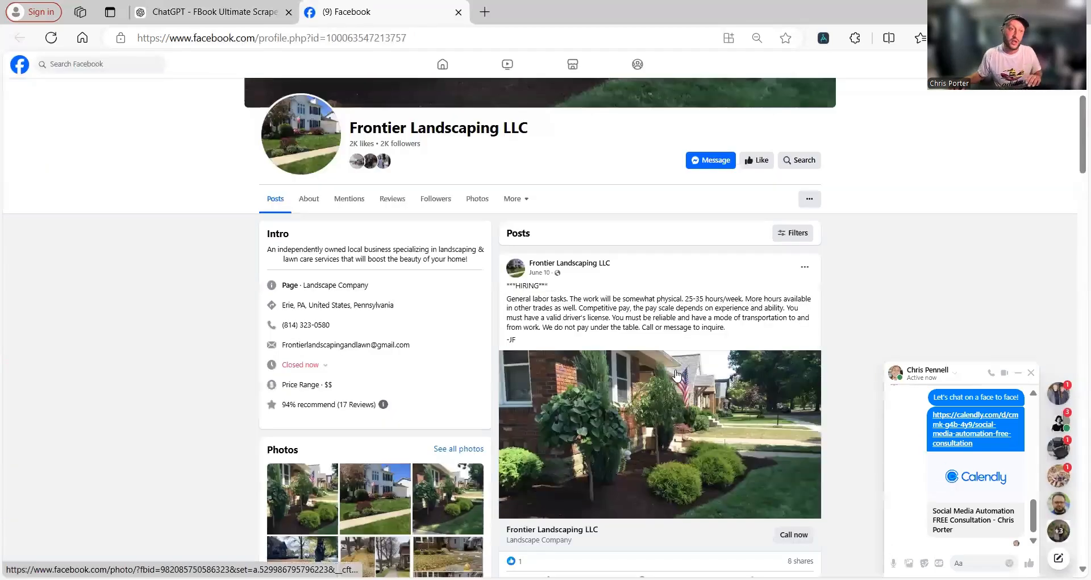
{"action": "left_click", "coordinate": [157, 9]}
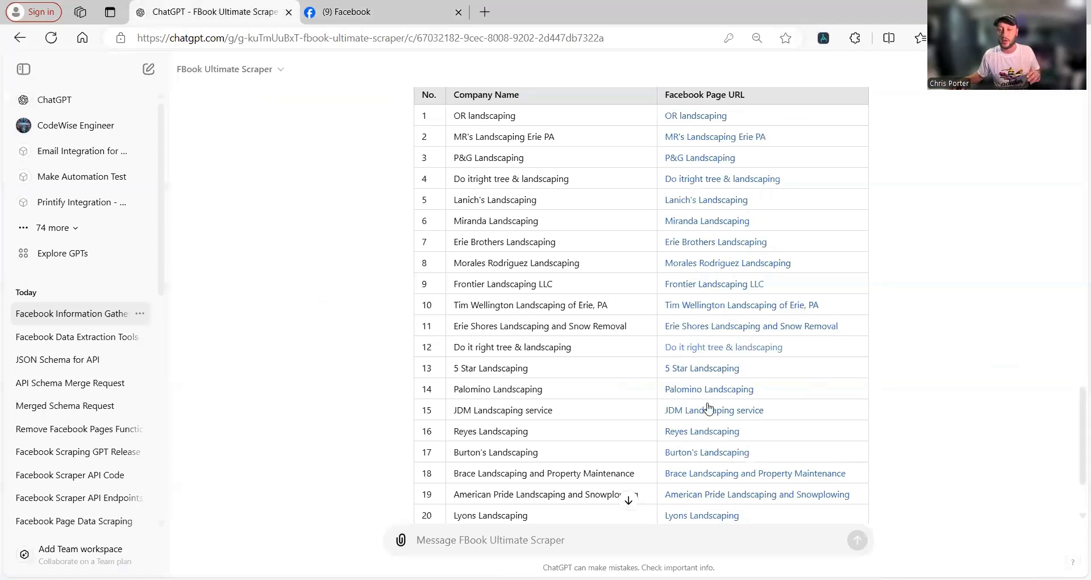
Copy 'Frontier Landscaping LLC' from the table and send a request to find its posts.
{"action": "scroll", "coordinate": [709, 407], "scroll_direction": "down", "scroll_amount": 2}
{"action": "scroll", "coordinate": [689, 433], "scroll_direction": "up", "scroll_amount": 2}
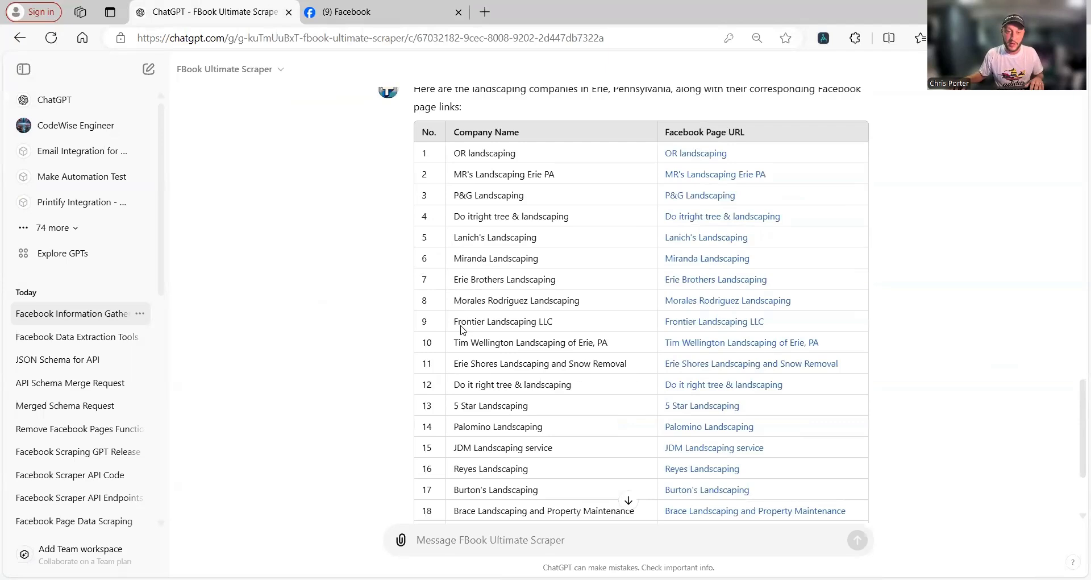
{"action": "left_click_drag", "start_coordinate": [456, 320], "coordinate": [562, 328]}
{"action": "key", "text": "ctrl+c"}
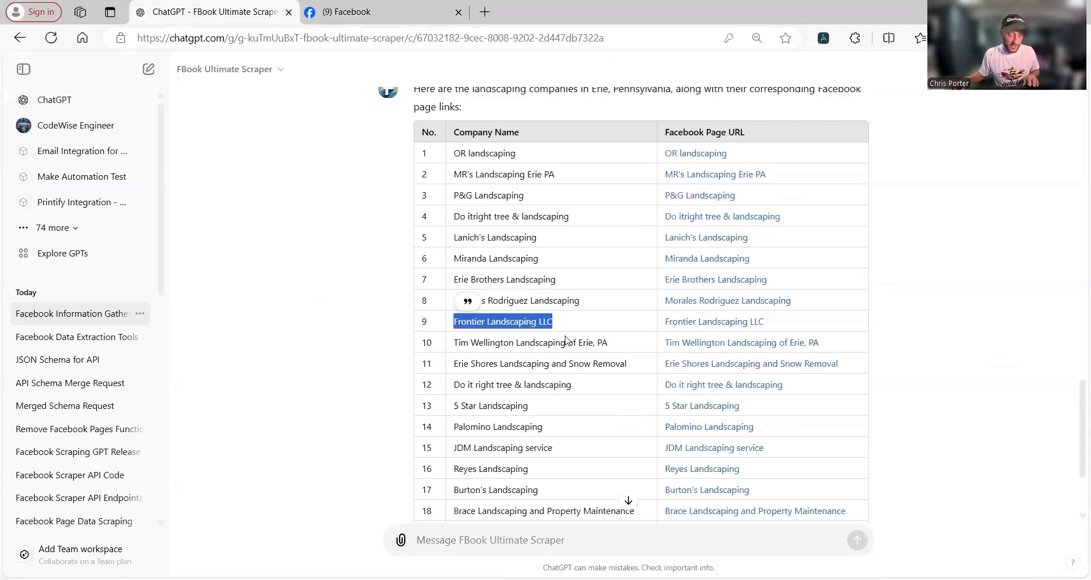
{"action": "scroll", "coordinate": [604, 327], "scroll_direction": "down", "scroll_amount": 2}
{"action": "left_click", "coordinate": [577, 537]}
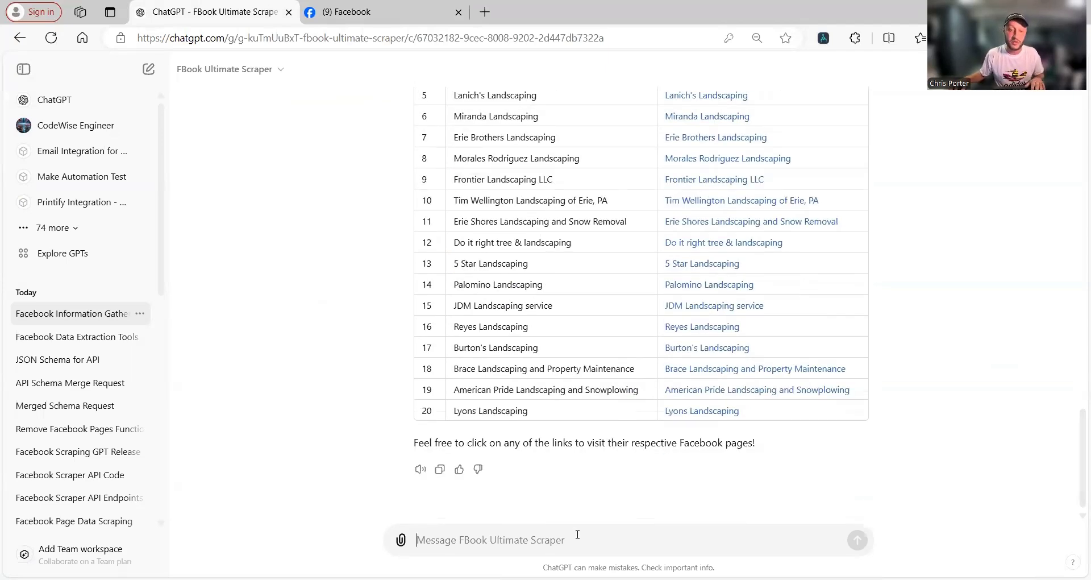
{"action": "type", "text": "find me some posts for"}
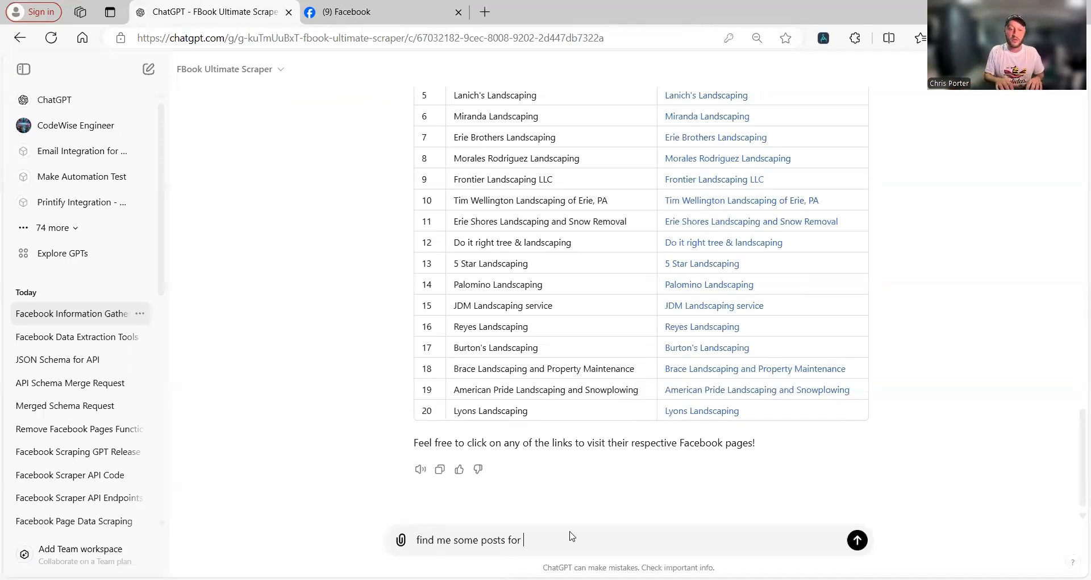
{"action": "key", "text": "ctrl+v"}
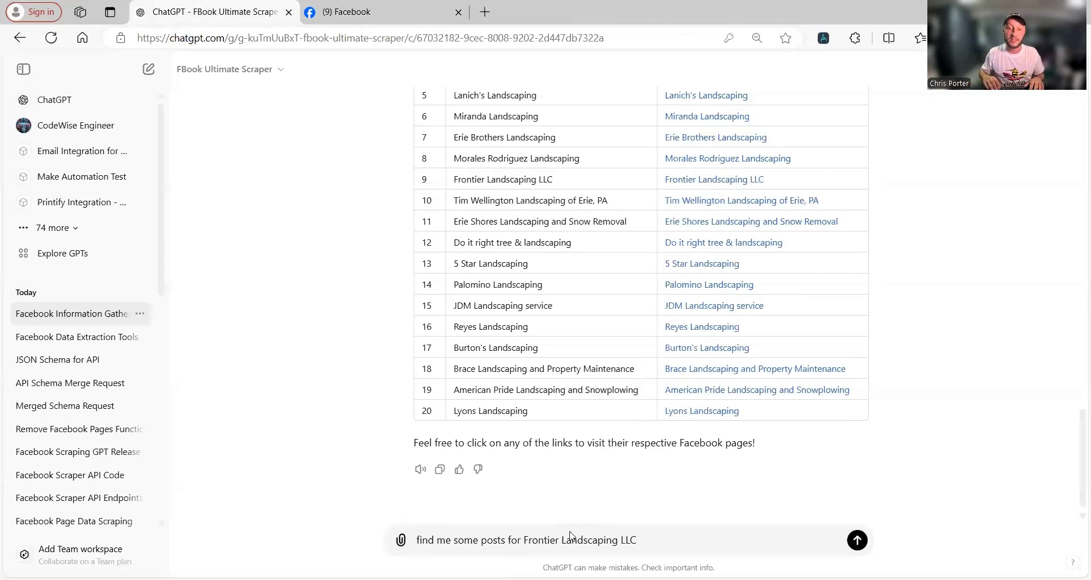
{"action": "key", "text": "Return"}
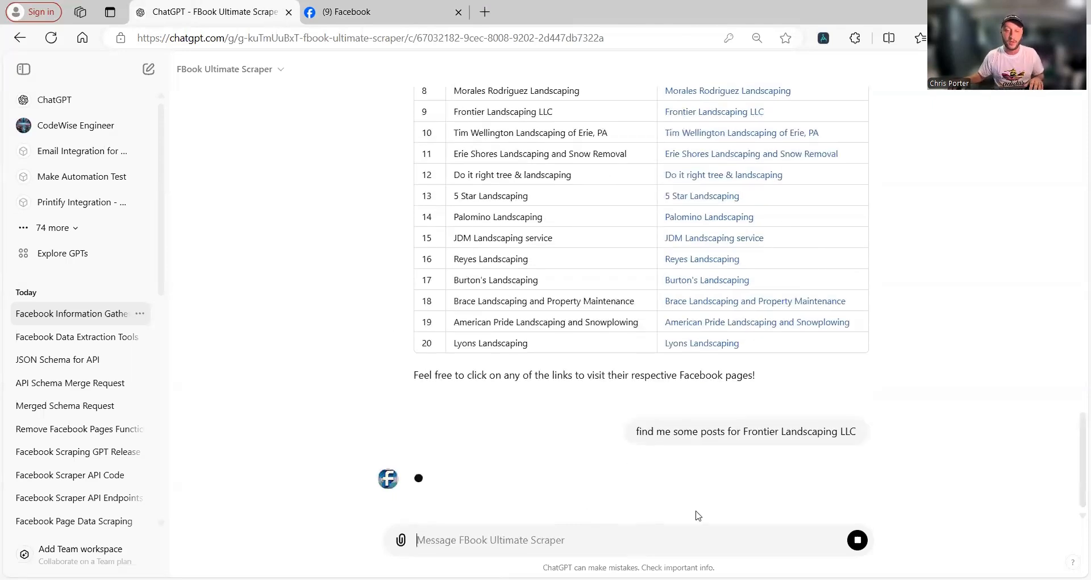
Stop that reply and draft 'give me the page details of Frontier Landscaping LLC'.
{"action": "left_click", "coordinate": [855, 541]}
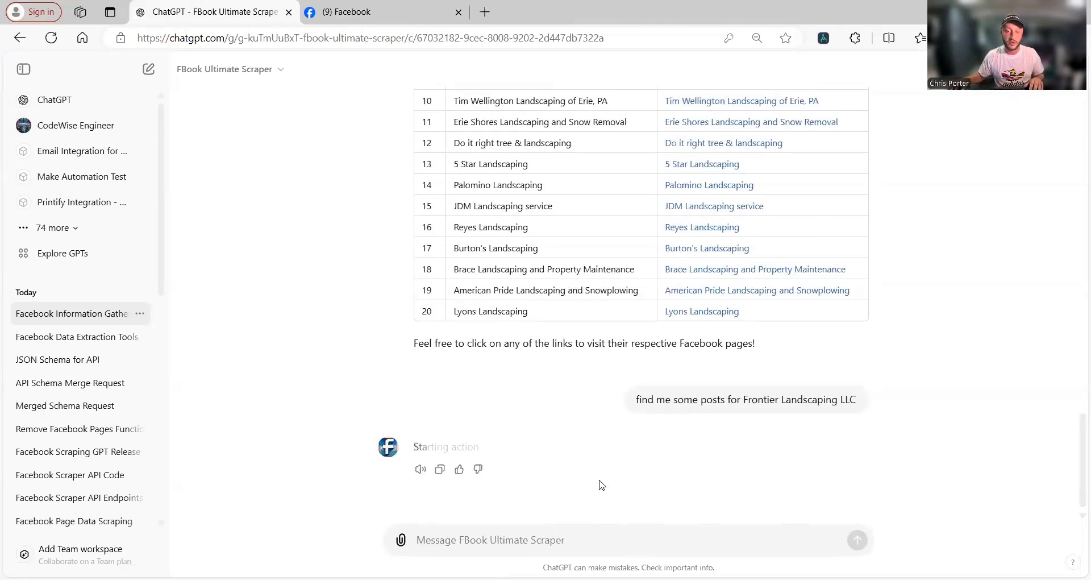
{"action": "scroll", "coordinate": [535, 458], "scroll_direction": "up", "scroll_amount": 1}
{"action": "scroll", "coordinate": [528, 446], "scroll_direction": "up", "scroll_amount": 4}
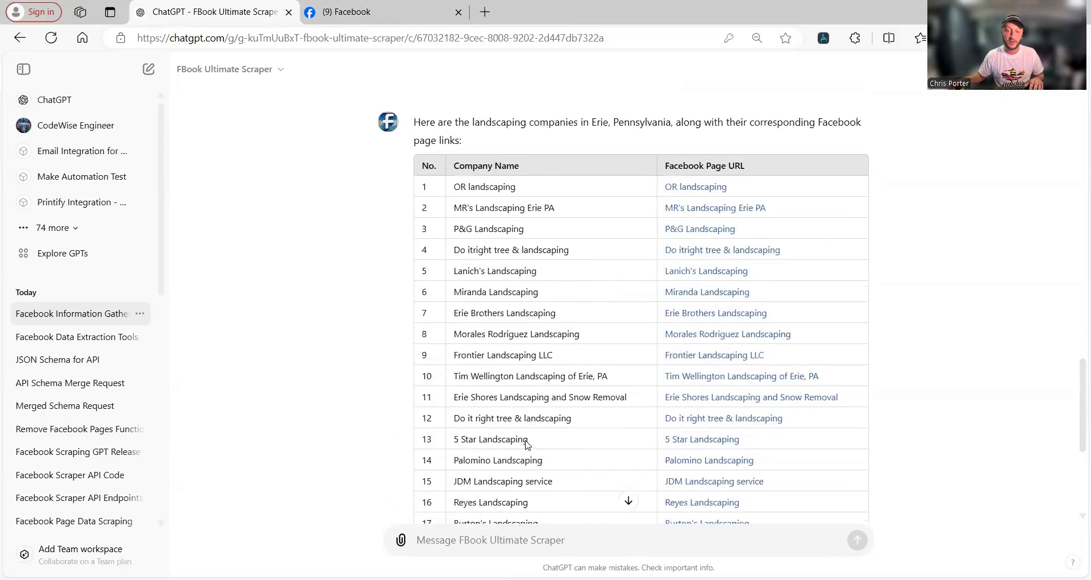
{"action": "scroll", "coordinate": [546, 452], "scroll_direction": "down", "scroll_amount": 5}
{"action": "scroll", "coordinate": [571, 463], "scroll_direction": "up", "scroll_amount": 3}
{"action": "scroll", "coordinate": [571, 461], "scroll_direction": "up", "scroll_amount": 2}
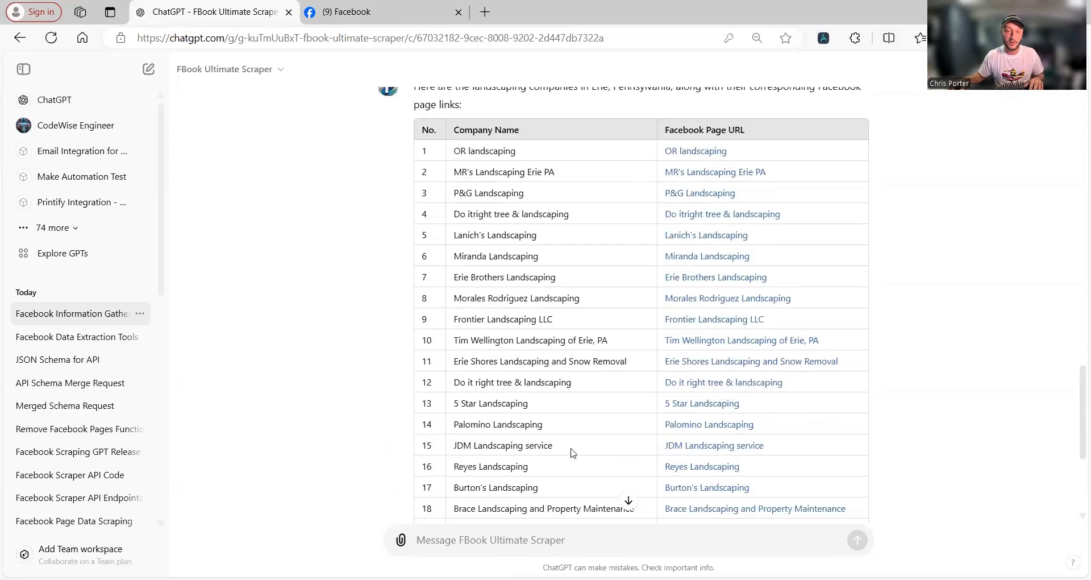
{"action": "scroll", "coordinate": [572, 458], "scroll_direction": "down", "scroll_amount": 5}
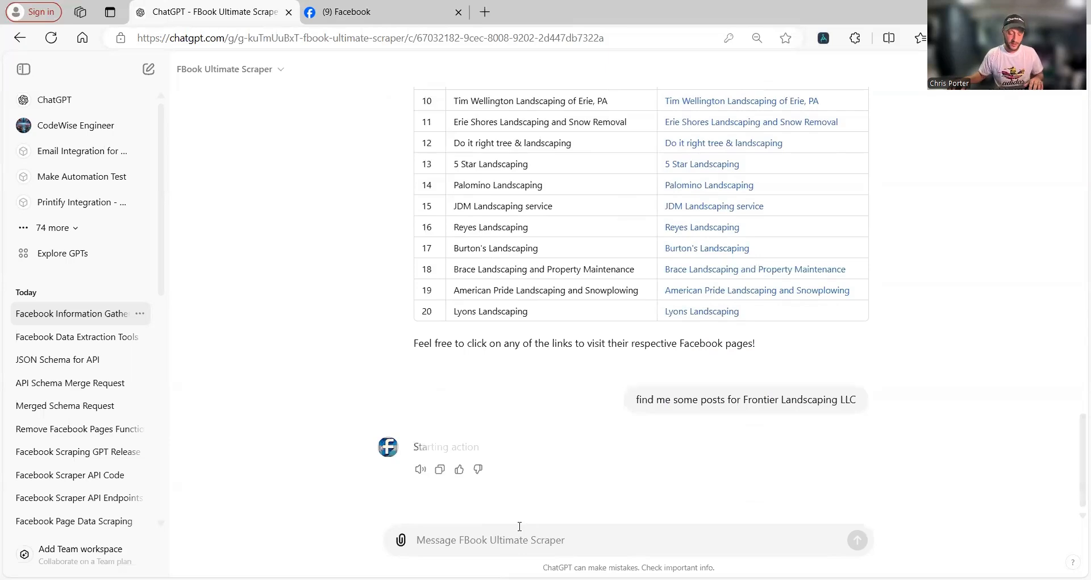
{"action": "type", "text": "give me the pa"}
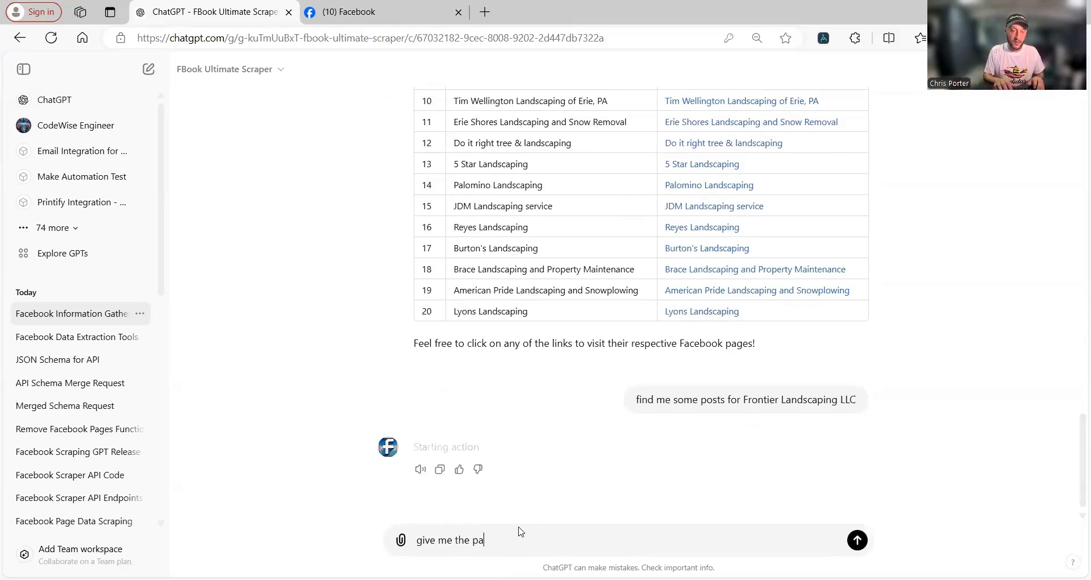
{"action": "type", "text": "ge details of "}
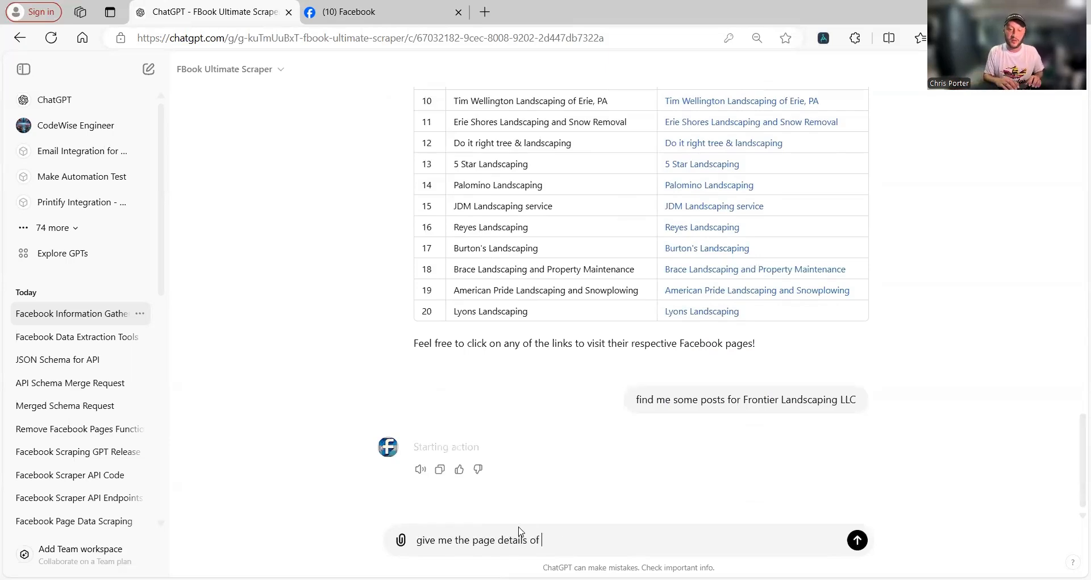
{"action": "type", "text": "Frontier Landscaping LLC"}
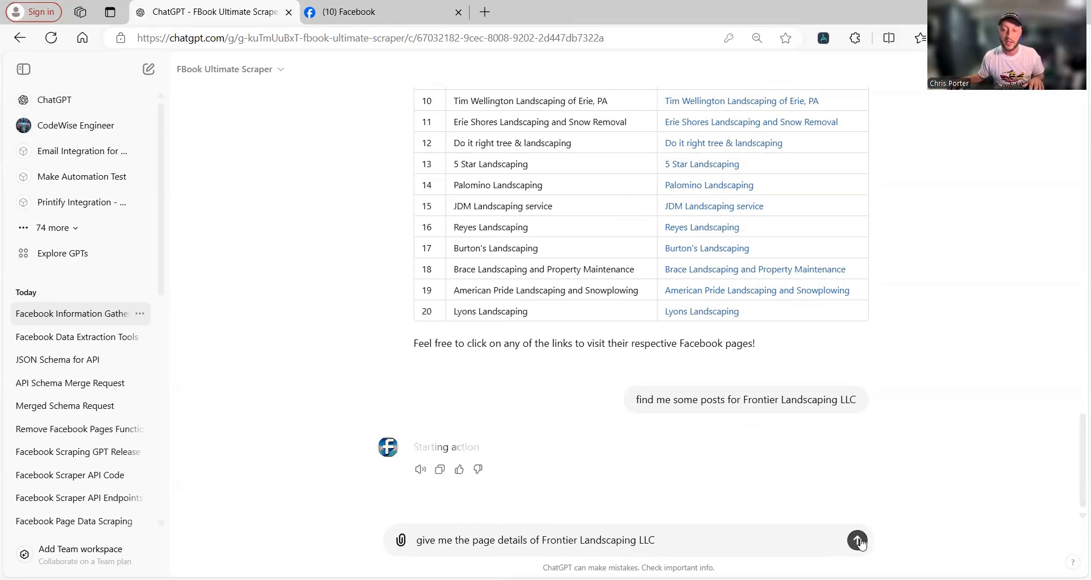
Send the page-details request and scroll through the returned Frontier Landscaping details.
{"action": "left_click", "coordinate": [857, 540]}
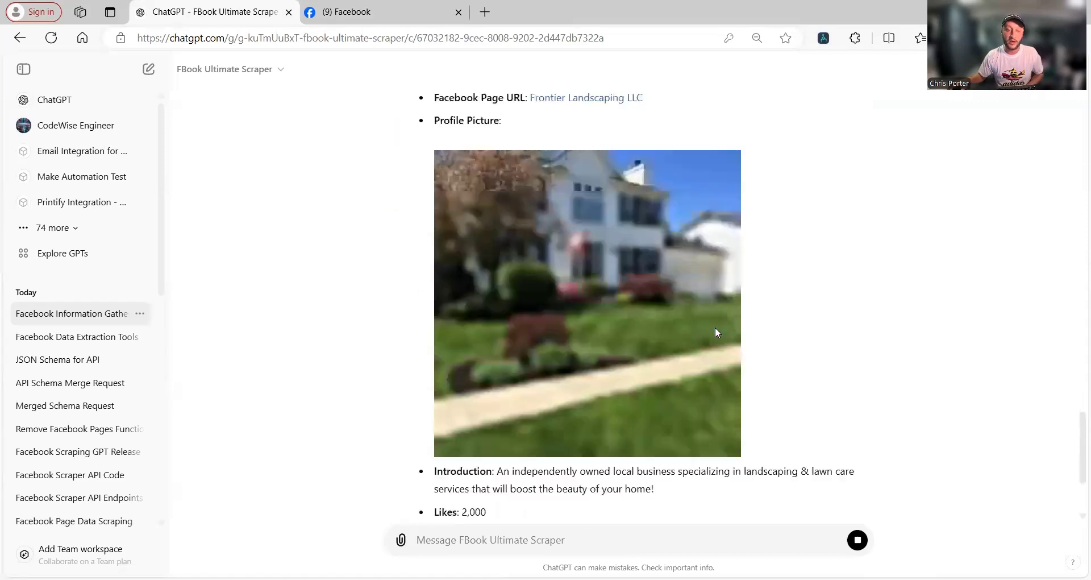
{"action": "scroll", "coordinate": [707, 329], "scroll_direction": "up", "scroll_amount": 4}
{"action": "scroll", "coordinate": [625, 324], "scroll_direction": "up", "scroll_amount": 3}
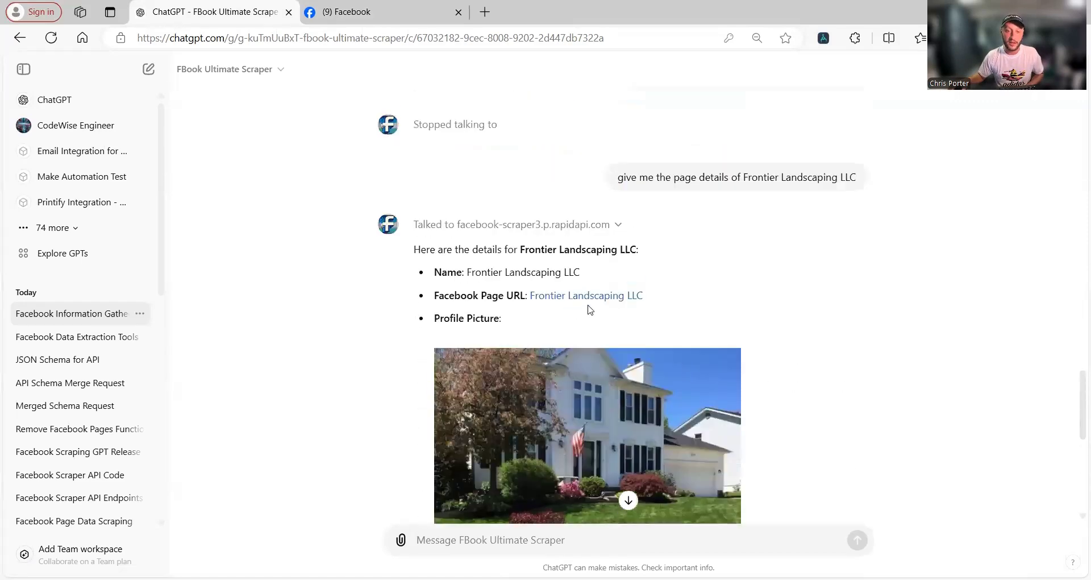
{"action": "scroll", "coordinate": [610, 335], "scroll_direction": "down", "scroll_amount": 2}
{"action": "scroll", "coordinate": [627, 324], "scroll_direction": "down", "scroll_amount": 3}
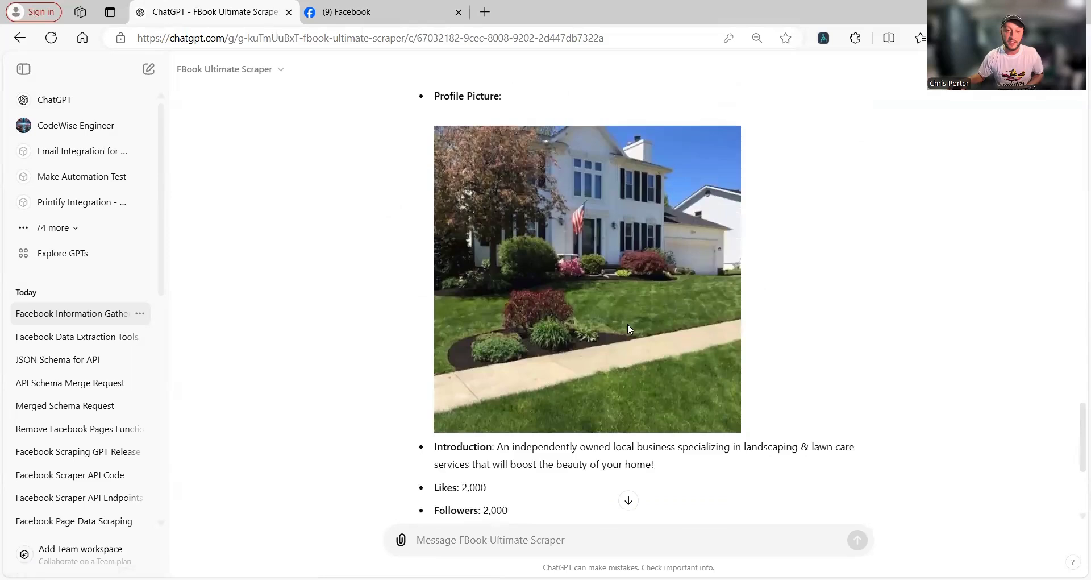
{"action": "scroll", "coordinate": [627, 319], "scroll_direction": "down", "scroll_amount": 2}
{"action": "scroll", "coordinate": [568, 335], "scroll_direction": "down", "scroll_amount": 1}
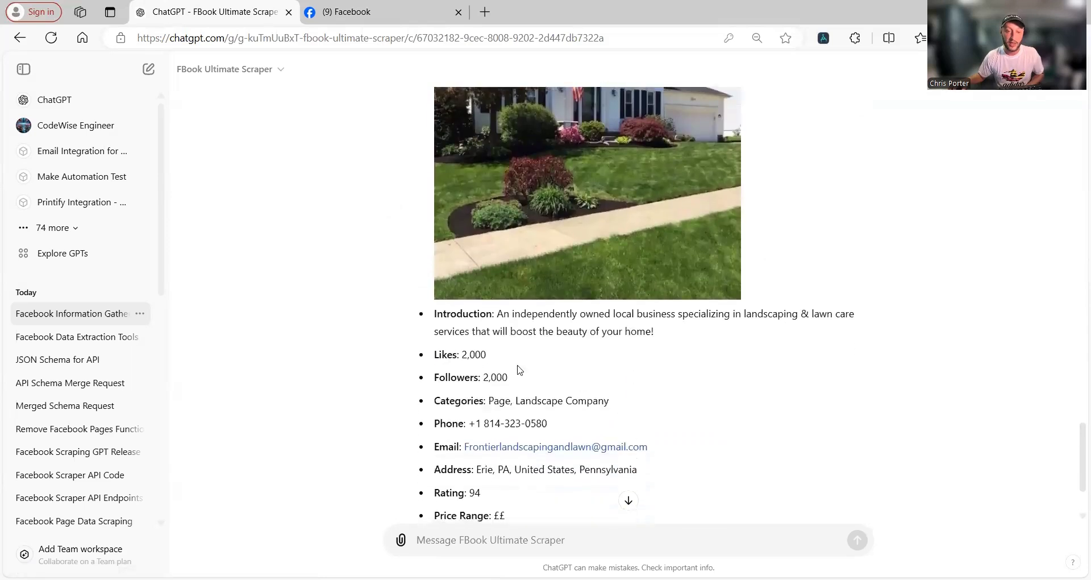
{"action": "scroll", "coordinate": [519, 370], "scroll_direction": "down", "scroll_amount": 1}
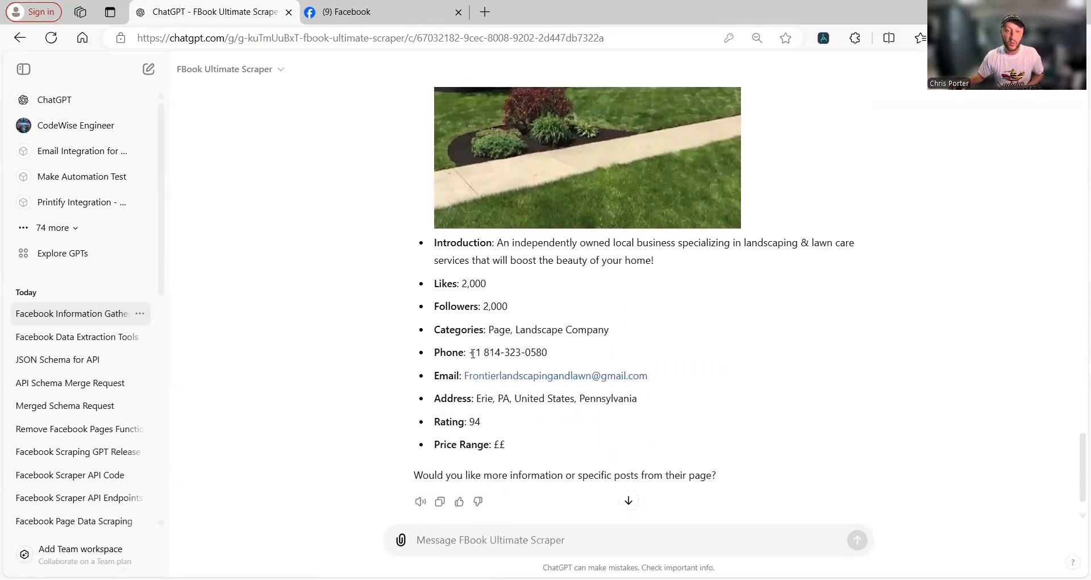
Highlight the company's phone number and Erie, PA address, then clear the selections.
{"action": "left_click_drag", "start_coordinate": [470, 353], "coordinate": [567, 356]}
{"action": "left_click", "coordinate": [667, 381]}
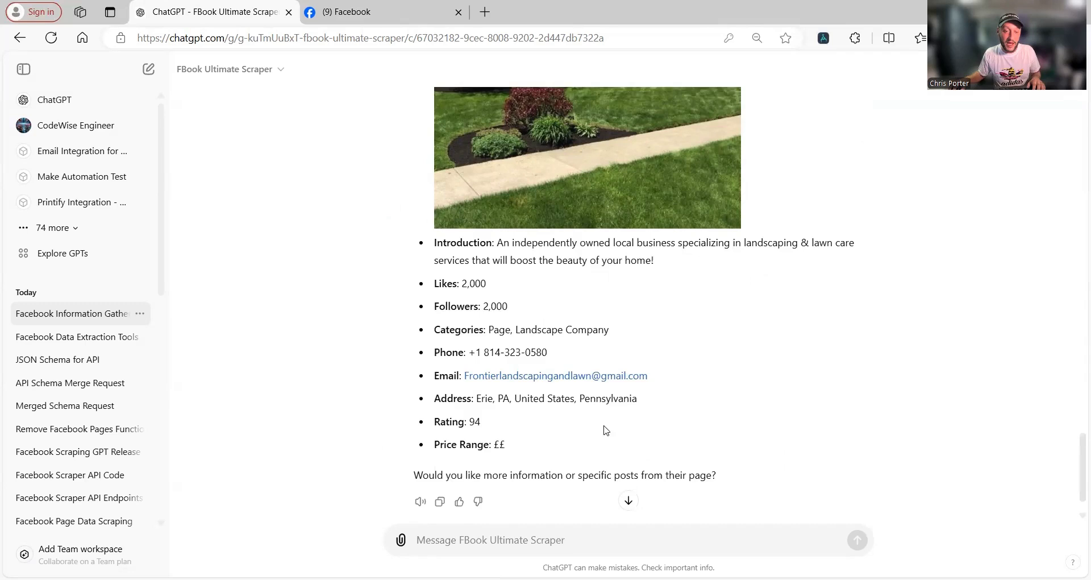
{"action": "scroll", "coordinate": [606, 430], "scroll_direction": "down", "scroll_amount": 1}
{"action": "left_click_drag", "start_coordinate": [503, 367], "coordinate": [664, 366]}
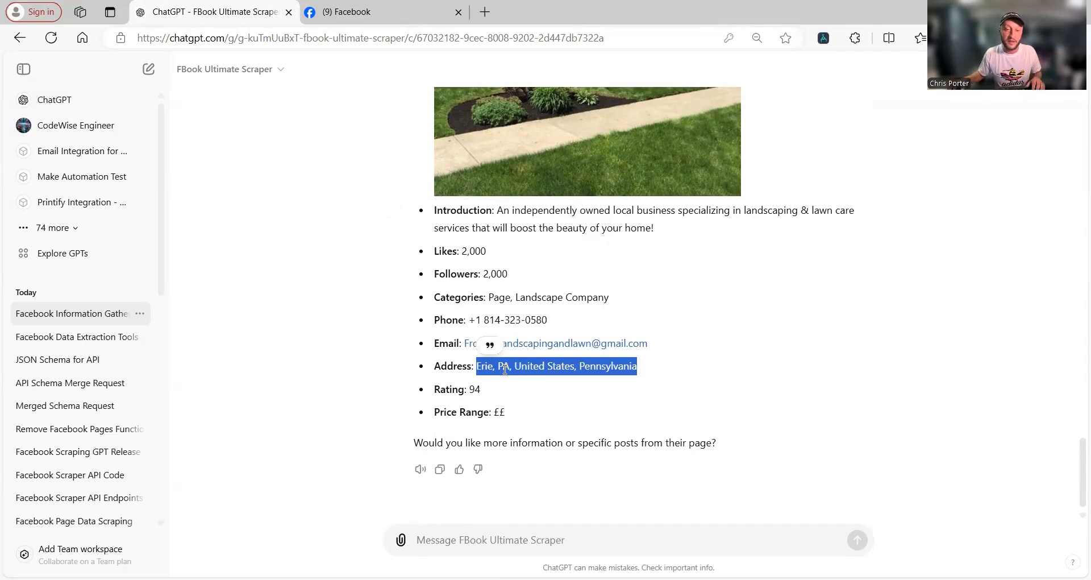
{"action": "left_click", "coordinate": [522, 398]}
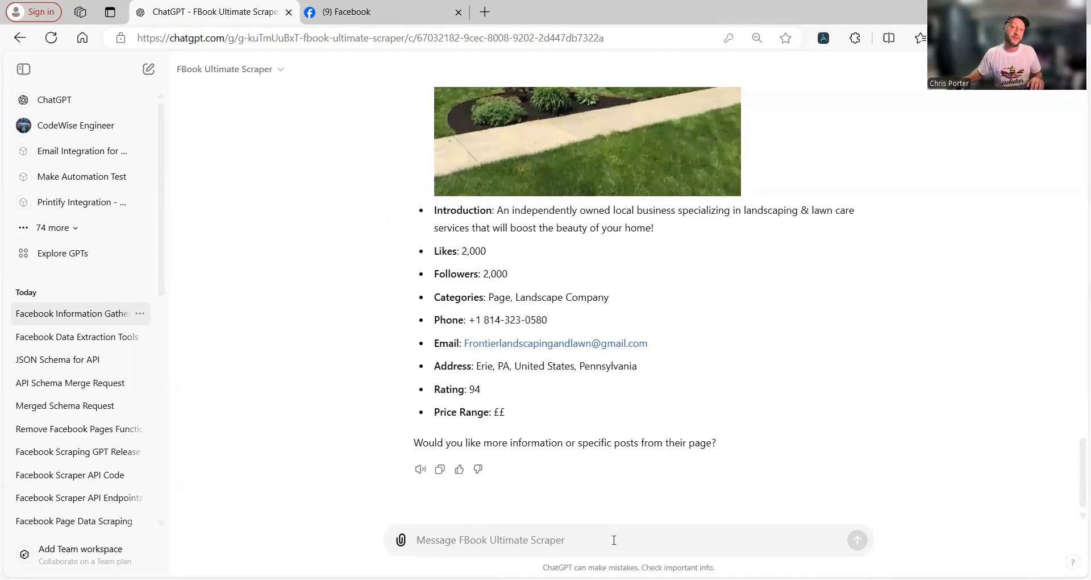
Ask for 'a few posts from their page' and highlight reaction counts in the returned posts.
{"action": "type", "text": "yes g"}
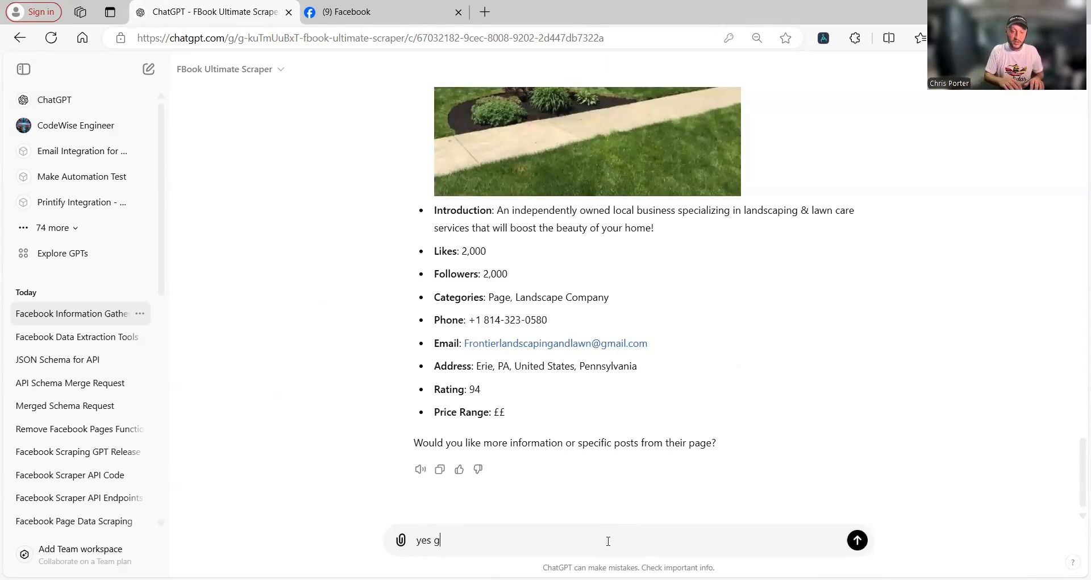
{"action": "type", "text": "ive me a few p"}
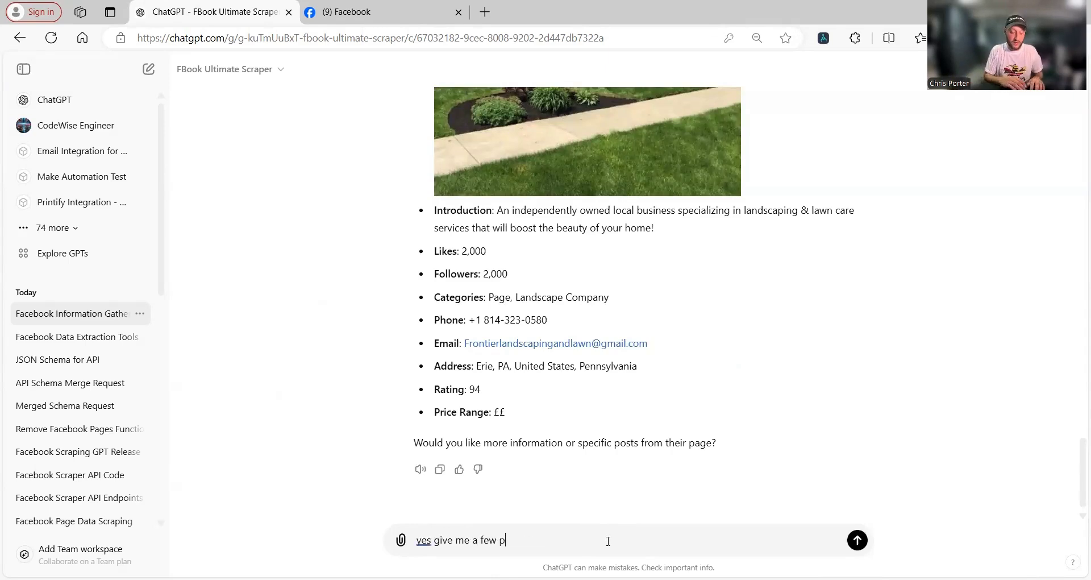
{"action": "type", "text": "osts from their page"}
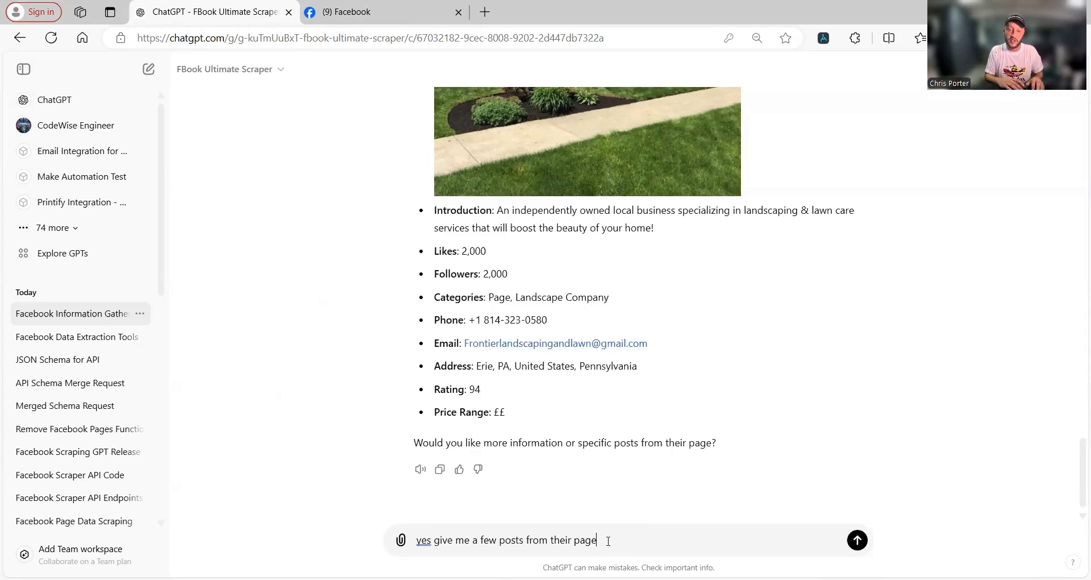
{"action": "key", "text": "Return"}
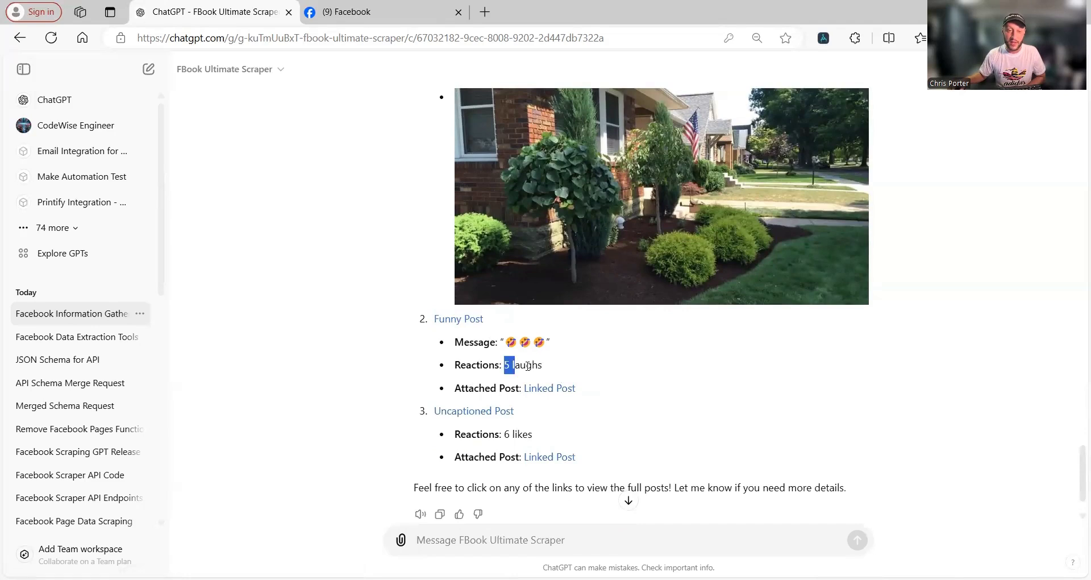
{"action": "left_click_drag", "start_coordinate": [507, 365], "coordinate": [542, 364]}
{"action": "scroll", "coordinate": [591, 401], "scroll_direction": "down", "scroll_amount": 1}
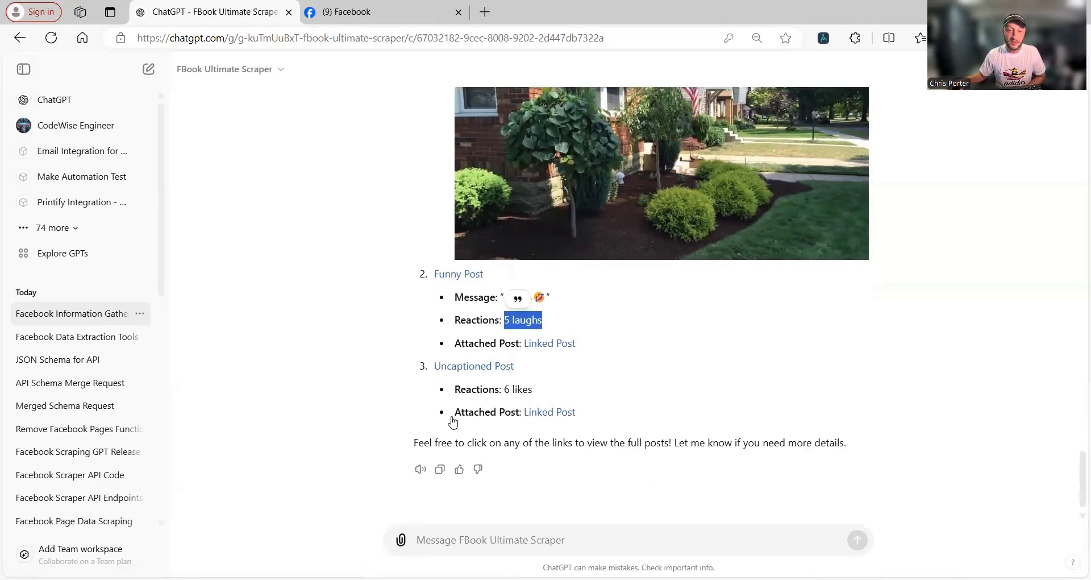
{"action": "left_click", "coordinate": [547, 435]}
{"action": "left_click_drag", "start_coordinate": [506, 389], "coordinate": [532, 390]}
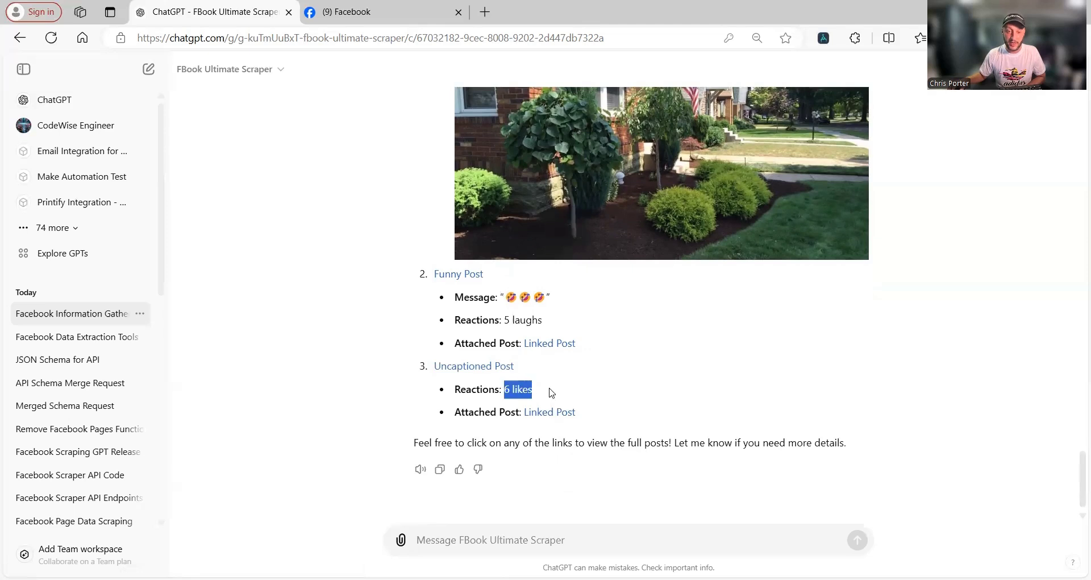
{"action": "left_click", "coordinate": [564, 543]}
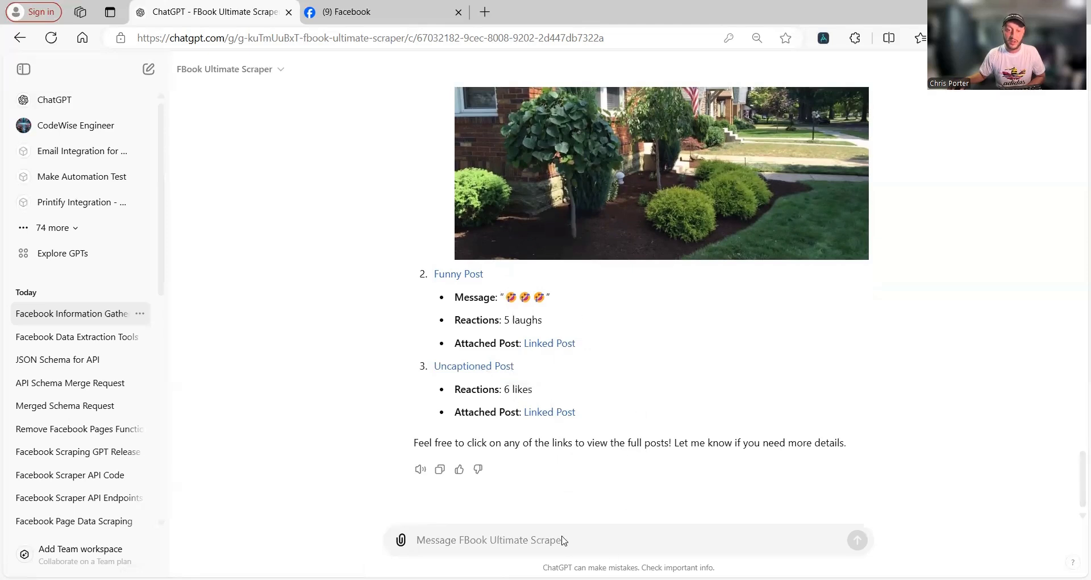
Ask to 'put these posts in a table, and show me a few more'.
{"action": "type", "text": "put these posts in a "}
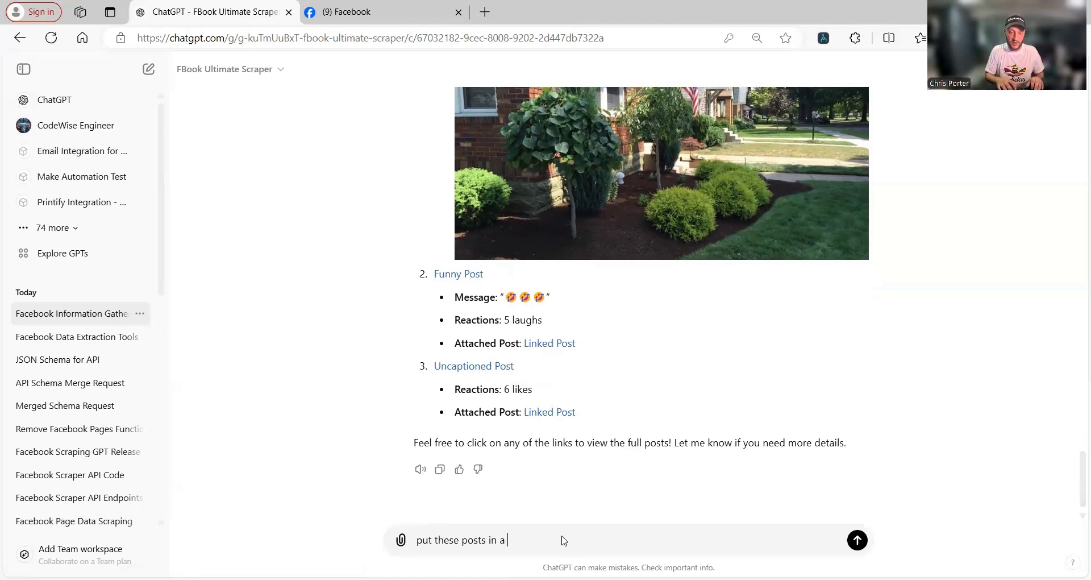
{"action": "type", "text": "table, and show me a few more"}
{"action": "key", "text": "Return"}
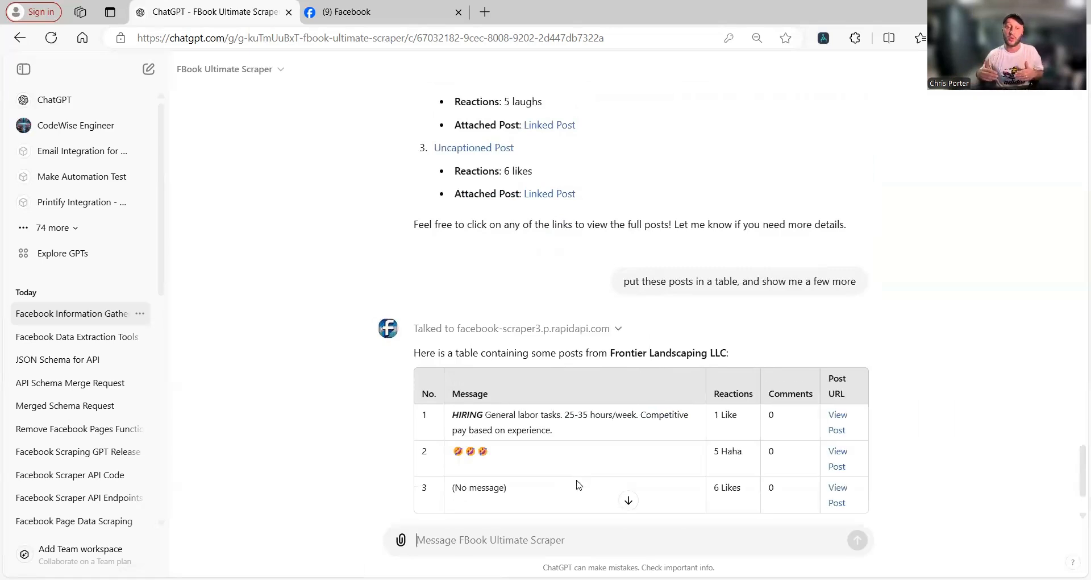
{"action": "scroll", "coordinate": [590, 427], "scroll_direction": "down", "scroll_amount": 2}
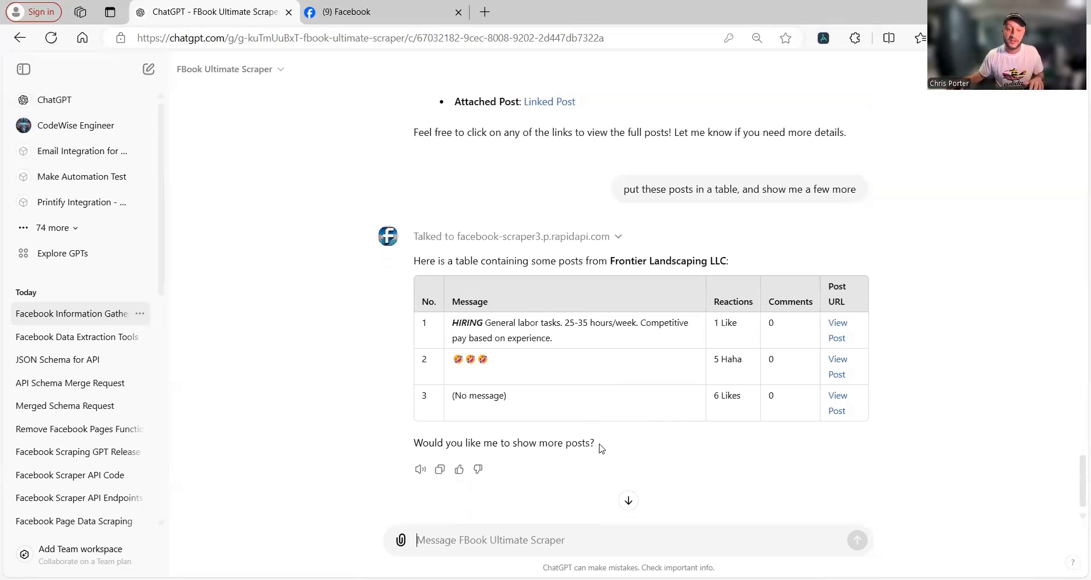
Request 3 more posts, review the posts 4–6 table, and begin a prompt about ChatGPT/AI.
{"action": "type", "text": "yes show me 3 more"}
{"action": "key", "text": "Return"}
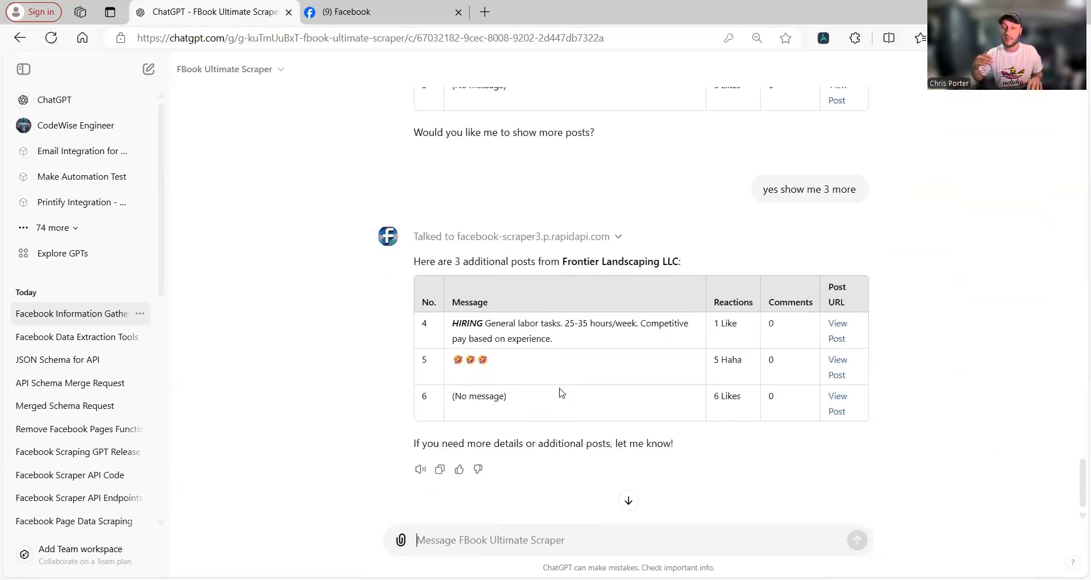
{"action": "scroll", "coordinate": [577, 380], "scroll_direction": "up", "scroll_amount": 5}
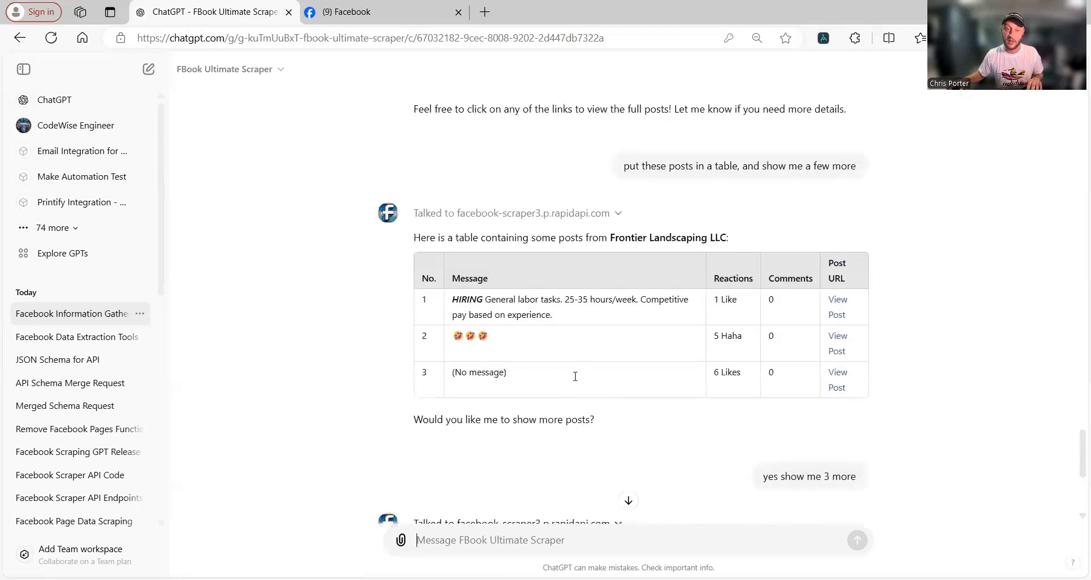
{"action": "scroll", "coordinate": [576, 384], "scroll_direction": "up", "scroll_amount": 1}
{"action": "scroll", "coordinate": [577, 409], "scroll_direction": "down", "scroll_amount": 6}
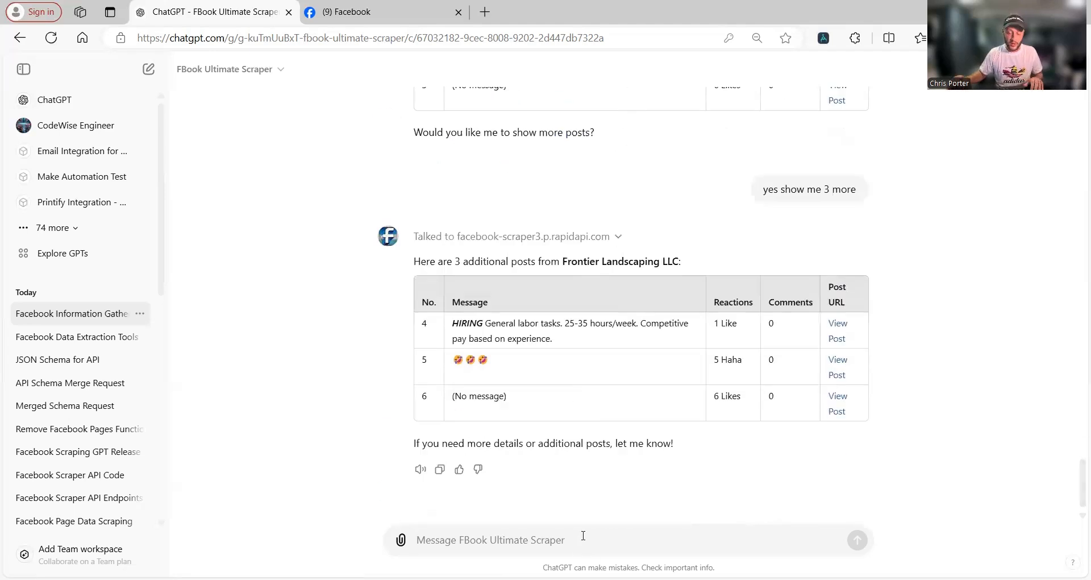
{"action": "left_click", "coordinate": [583, 535]}
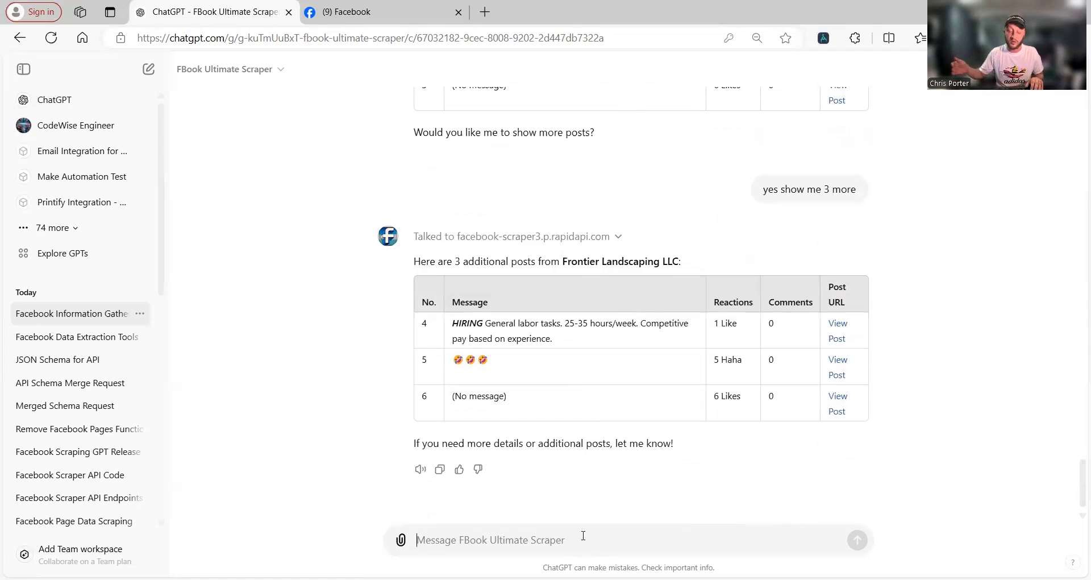
{"action": "type", "text": "okay lets do"}
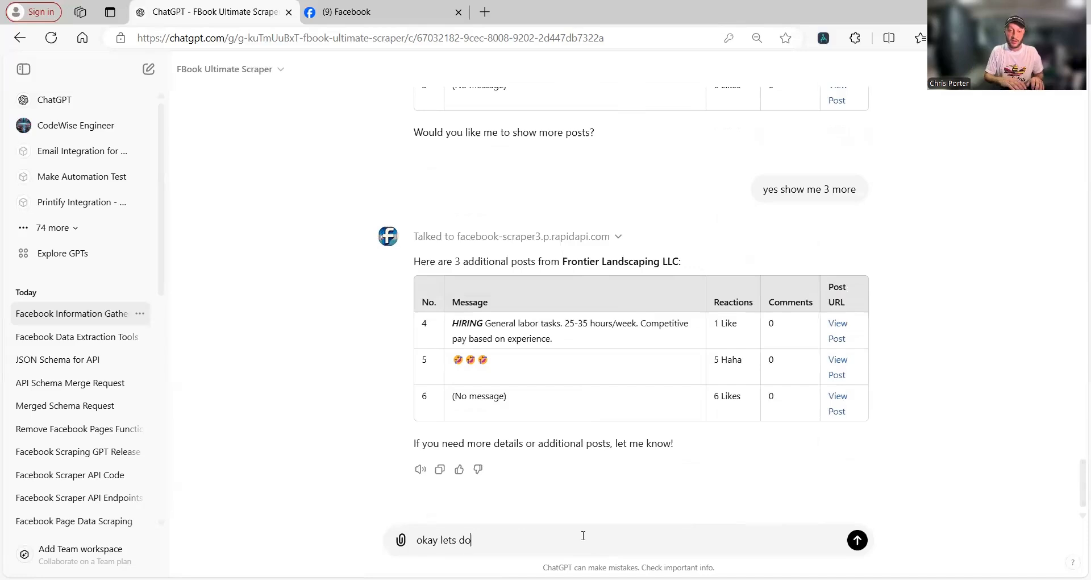
{"action": "type", "text": " something "}
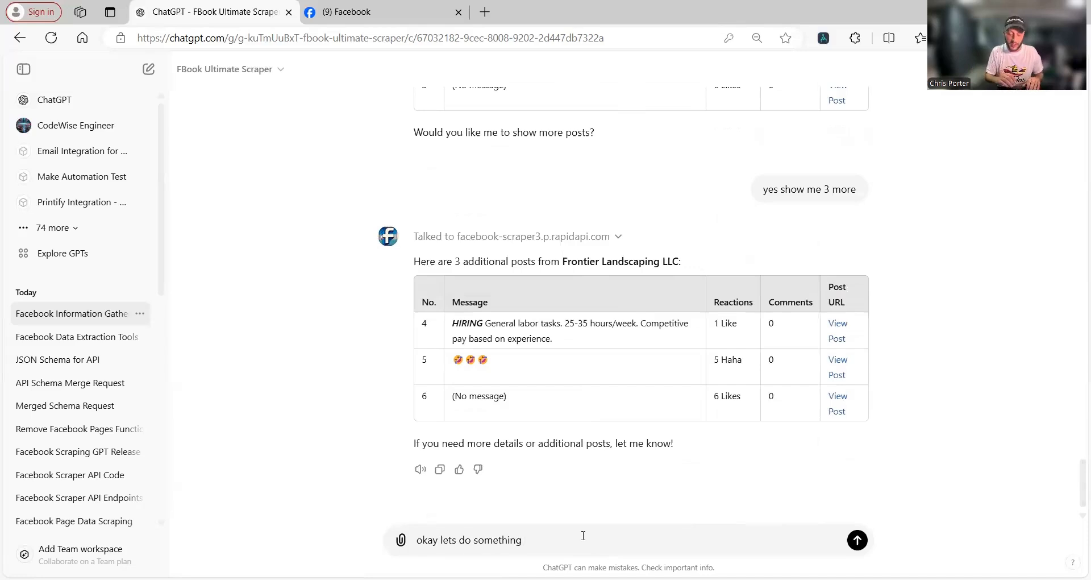
{"action": "type", "text": "new, le"}
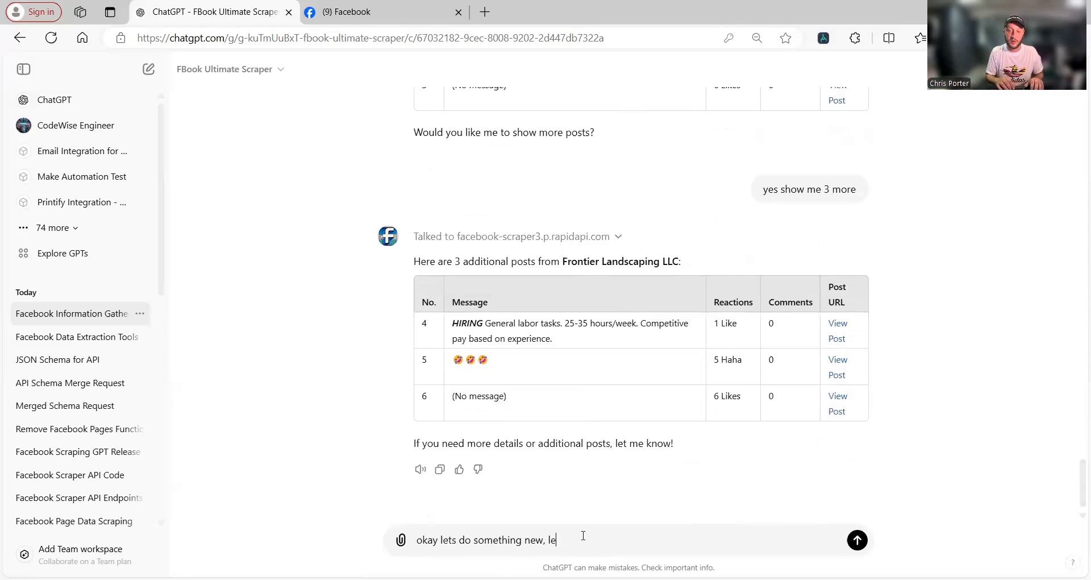
{"action": "type", "text": "ts find people who ar"}
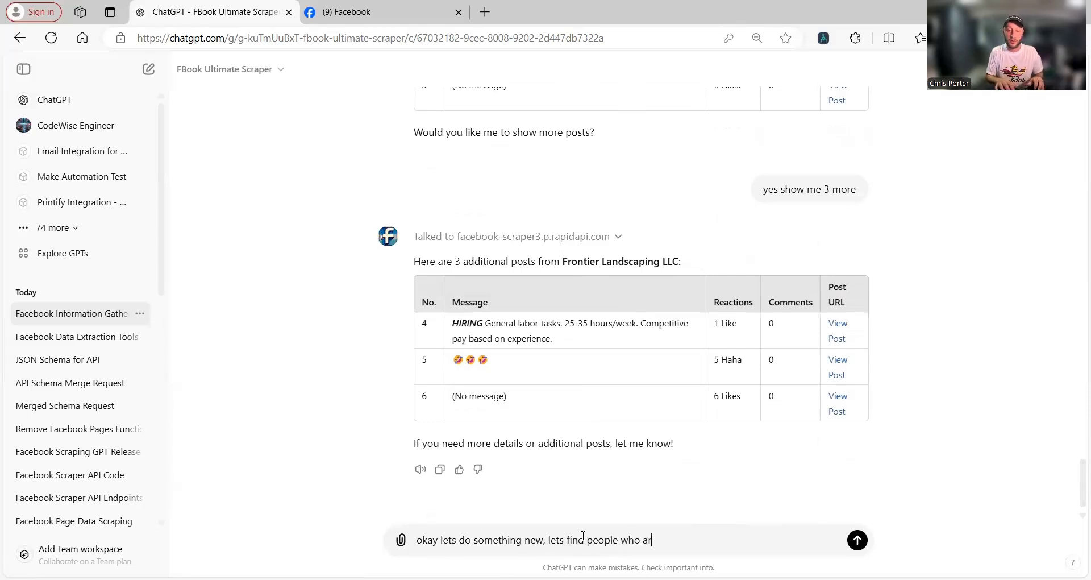
{"action": "type", "text": "e talking about c"}
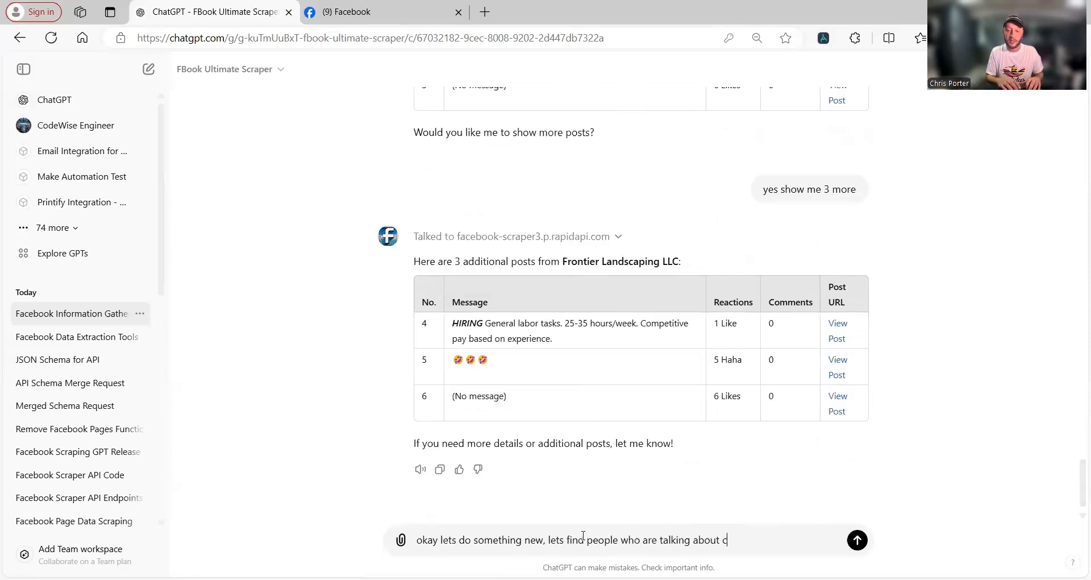
{"action": "type", "text": "hatgpt or ai an"}
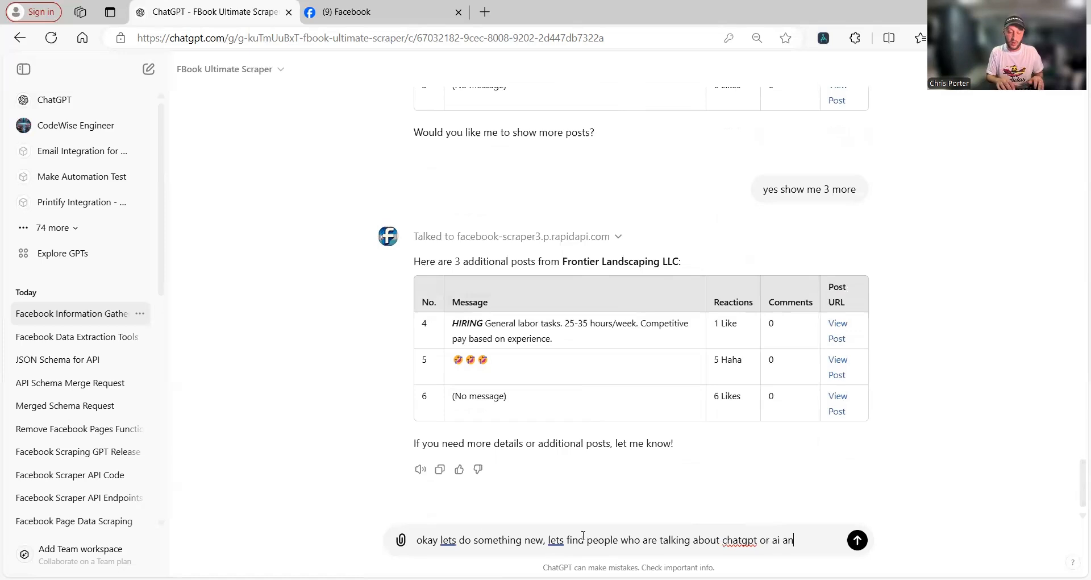
{"action": "type", "text": "d automations wi"}
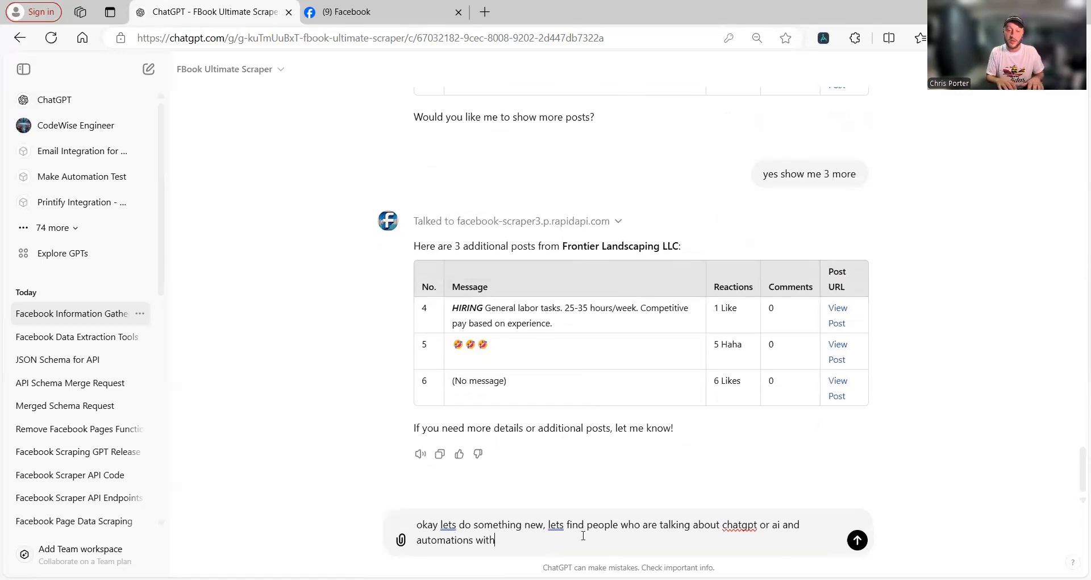
{"action": "type", "text": "thin their posts"}
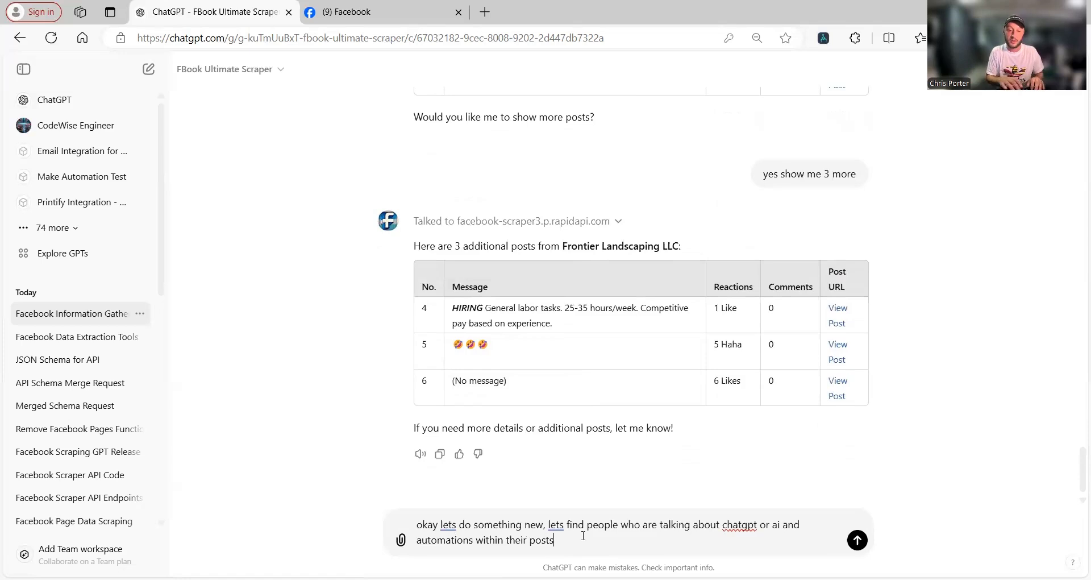
Send the prompt to find people talking about ChatGPT, AI and automations.
{"action": "key", "text": "Return"}
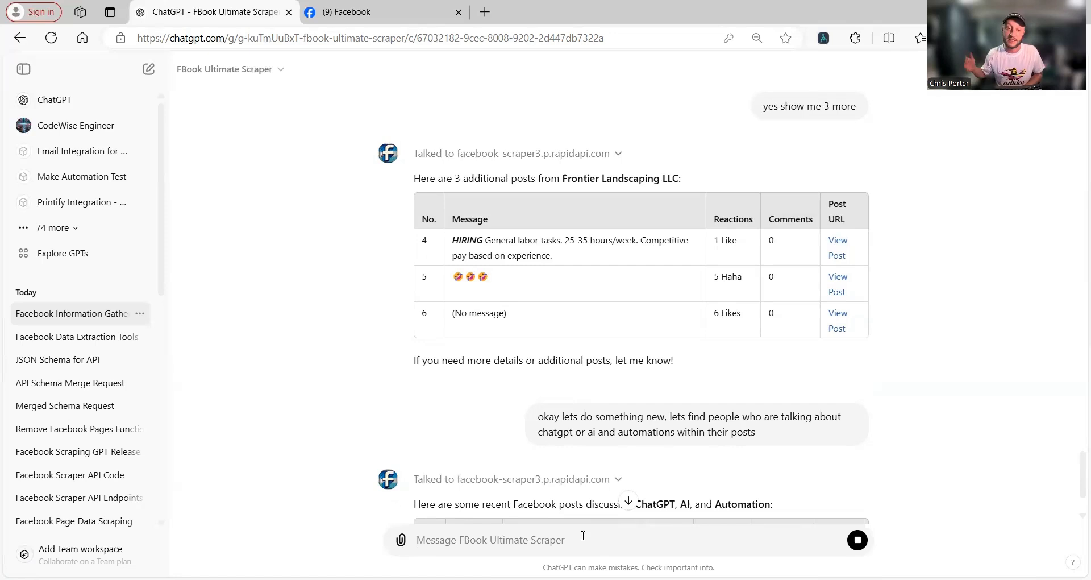
Scroll through the three-post AI tools table and open thelapyae's top post on Facebook.
{"action": "scroll", "coordinate": [617, 386], "scroll_direction": "down", "scroll_amount": 3}
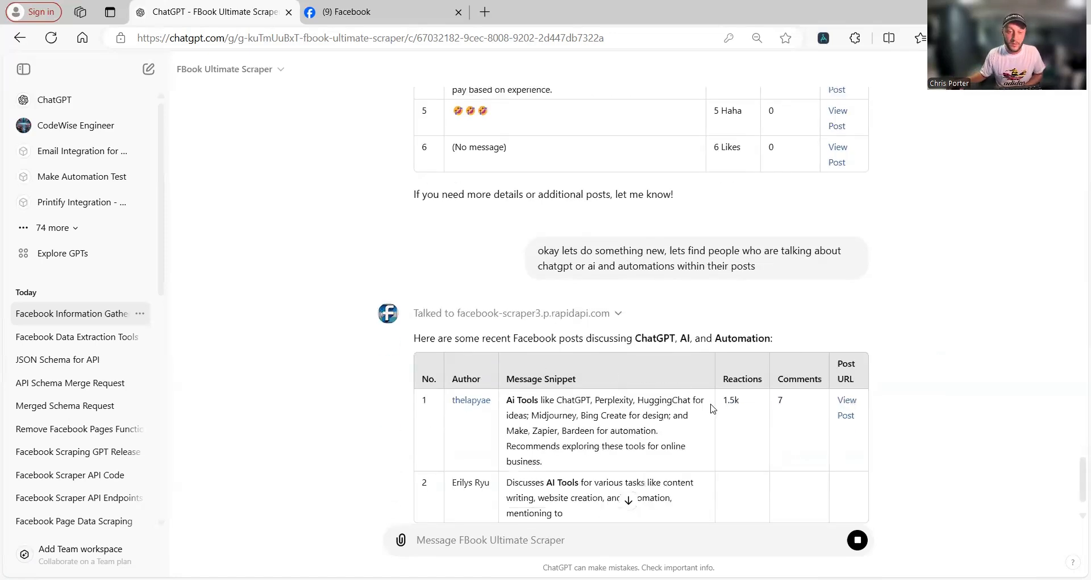
{"action": "scroll", "coordinate": [625, 352], "scroll_direction": "down", "scroll_amount": 1}
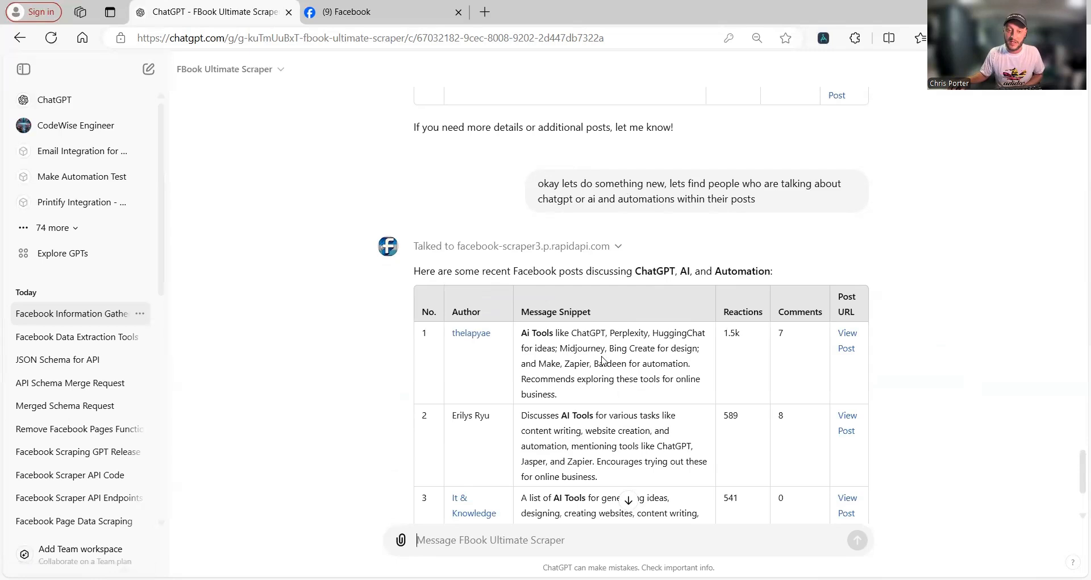
{"action": "scroll", "coordinate": [827, 309], "scroll_direction": "down", "scroll_amount": 1}
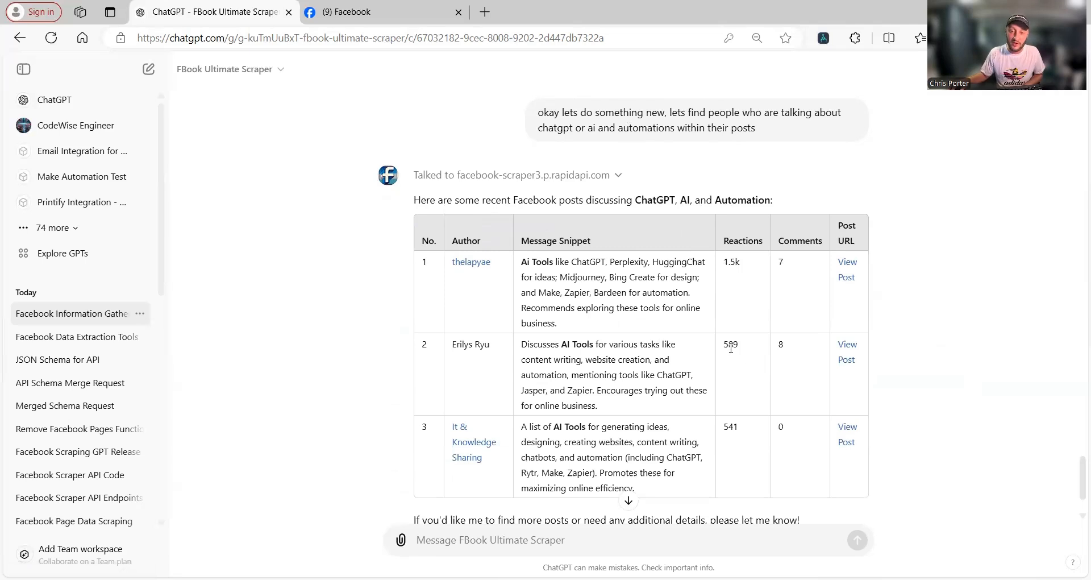
{"action": "left_click", "coordinate": [847, 278]}
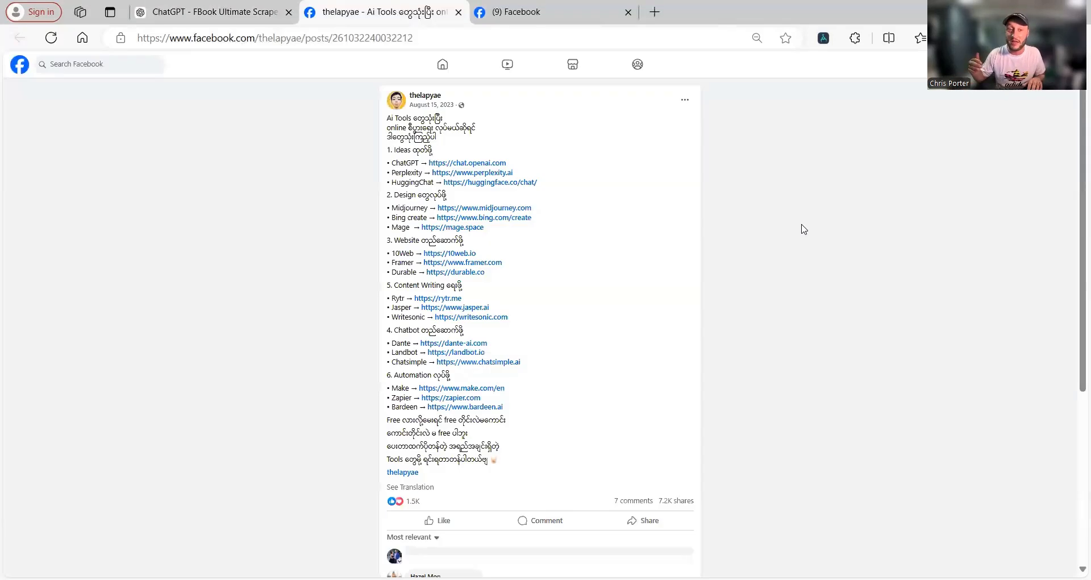
Open the IT & Knowledge Sharing AI tools post, select its text, then return to the chat.
{"action": "scroll", "coordinate": [679, 270], "scroll_direction": "down", "scroll_amount": 1}
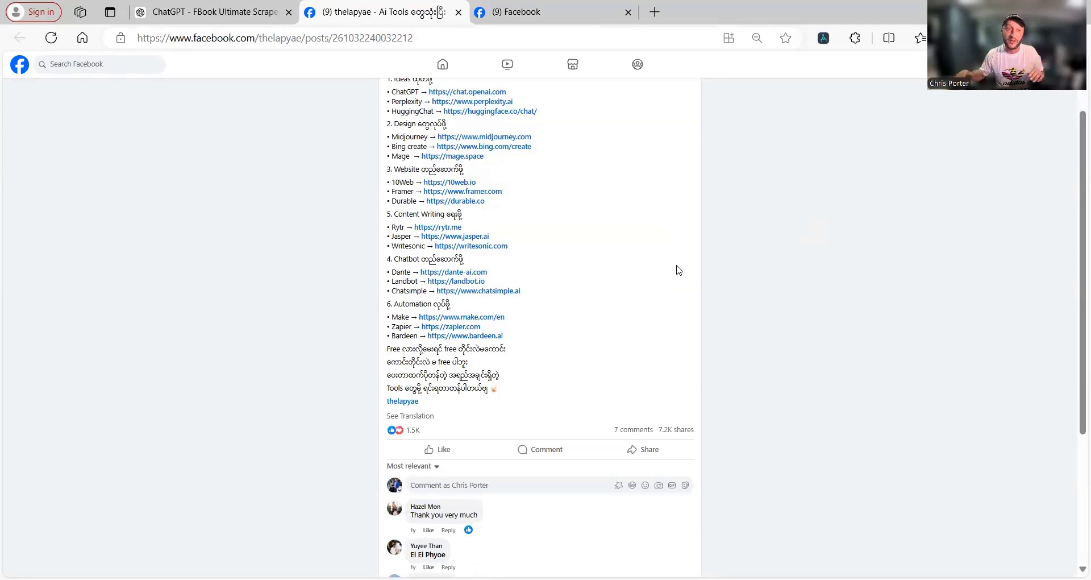
{"action": "scroll", "coordinate": [306, 291], "scroll_direction": "up", "scroll_amount": 1}
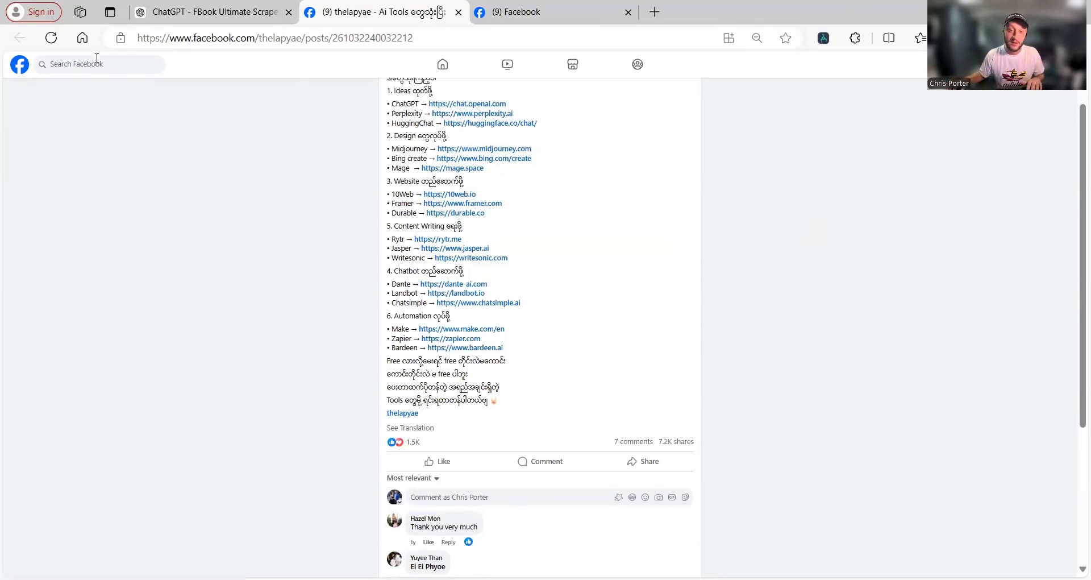
{"action": "left_click", "coordinate": [160, 14]}
{"action": "left_click", "coordinate": [849, 367]}
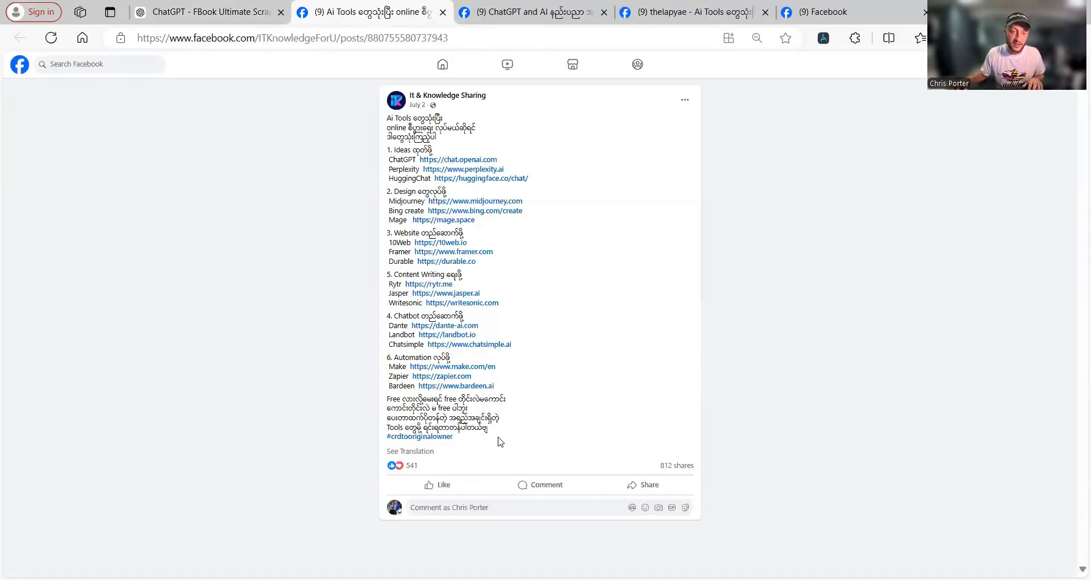
{"action": "mouse_move", "coordinate": [499, 439]}
{"action": "left_mouse_down"}
{"action": "mouse_move", "coordinate": [439, 388]}
{"action": "mouse_move", "coordinate": [382, 119]}
{"action": "left_mouse_up"}
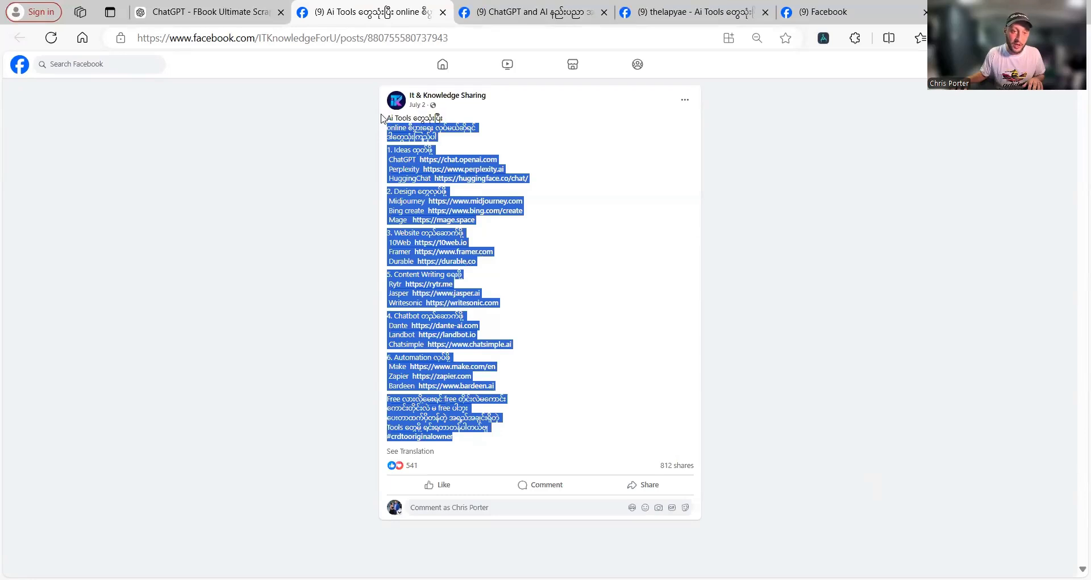
{"action": "left_click", "coordinate": [211, 12]}
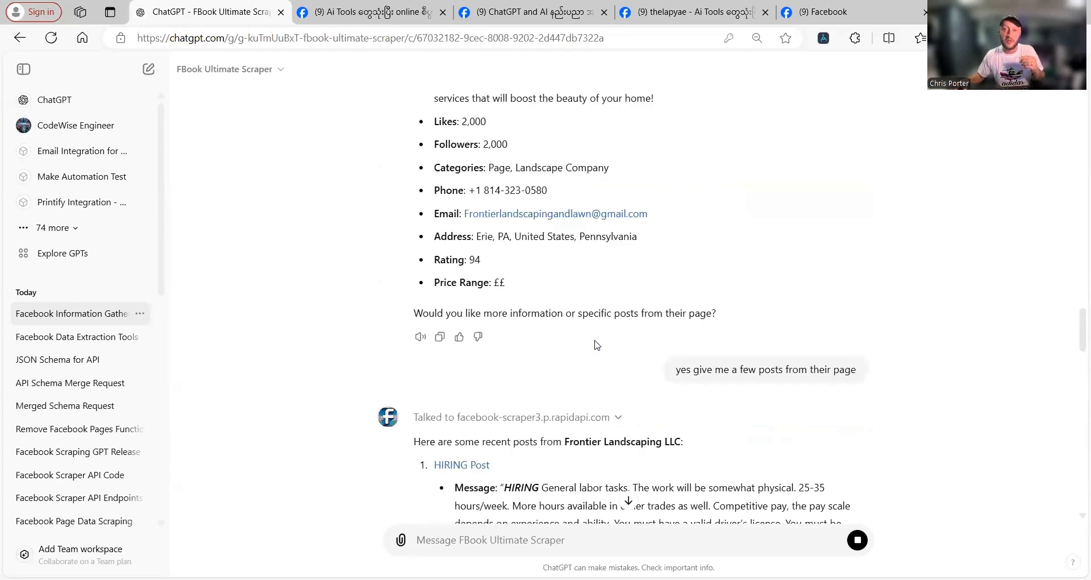
{"action": "scroll", "coordinate": [597, 350], "scroll_direction": "down", "scroll_amount": 4}
{"action": "scroll", "coordinate": [597, 346], "scroll_direction": "down", "scroll_amount": 2}
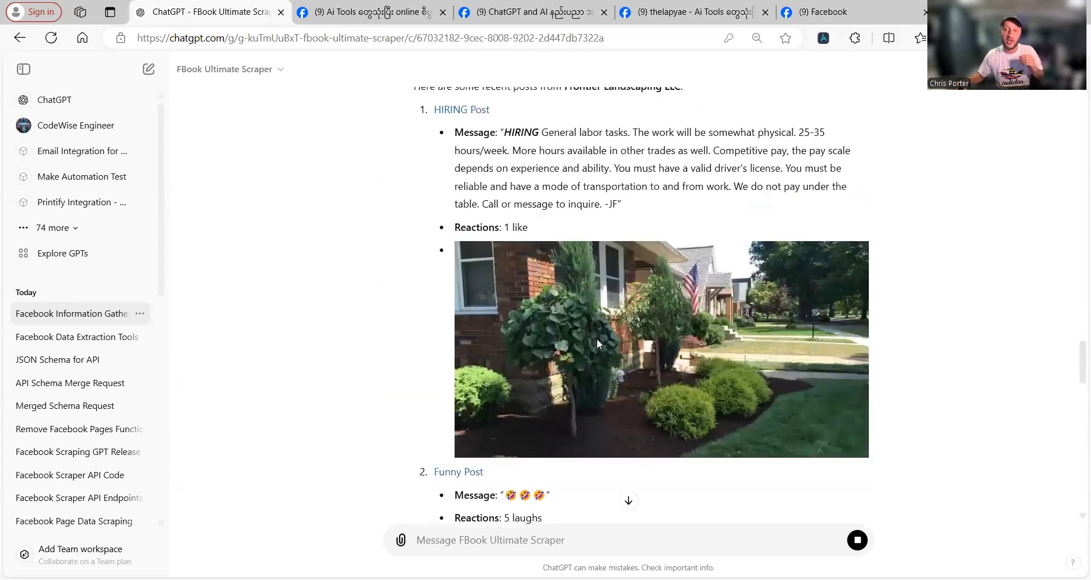
{"action": "scroll", "coordinate": [597, 341], "scroll_direction": "down", "scroll_amount": 6}
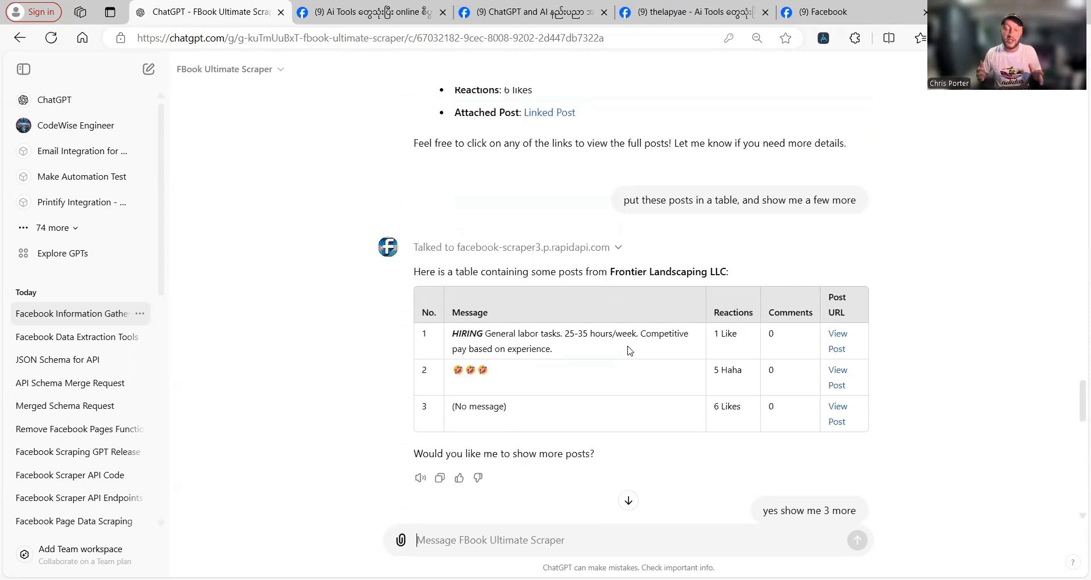
{"action": "scroll", "coordinate": [630, 351], "scroll_direction": "down", "scroll_amount": 4}
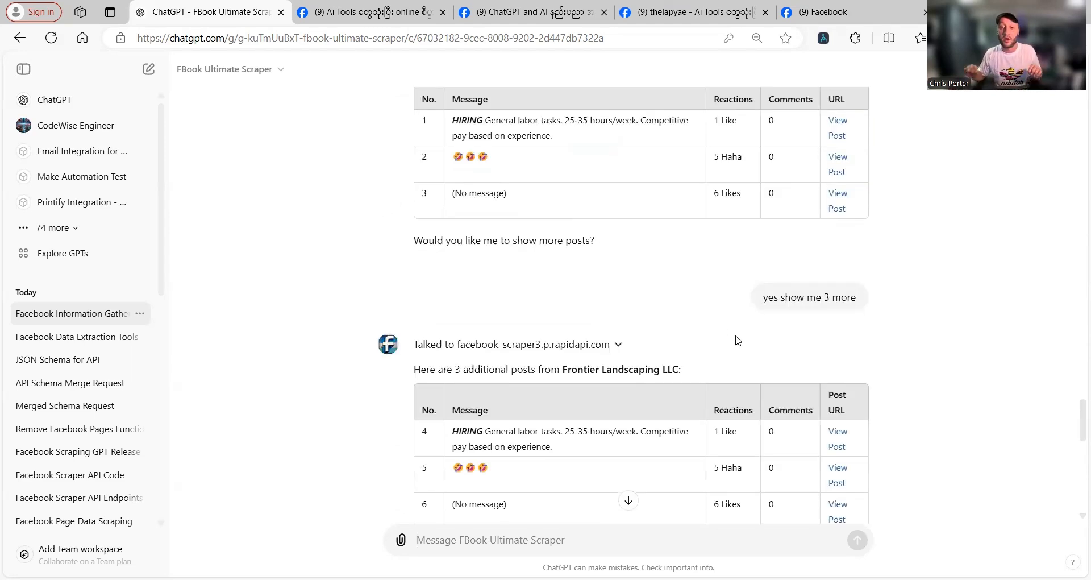
{"action": "scroll", "coordinate": [753, 322], "scroll_direction": "down", "scroll_amount": 5}
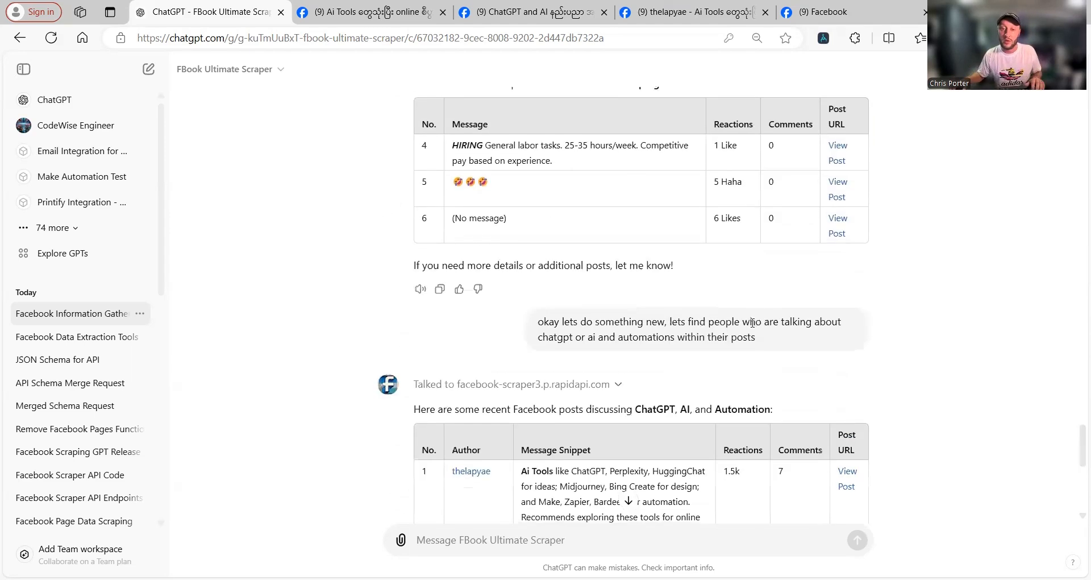
{"action": "scroll", "coordinate": [752, 322], "scroll_direction": "down", "scroll_amount": 5}
{"action": "scroll", "coordinate": [753, 329], "scroll_direction": "down", "scroll_amount": 3}
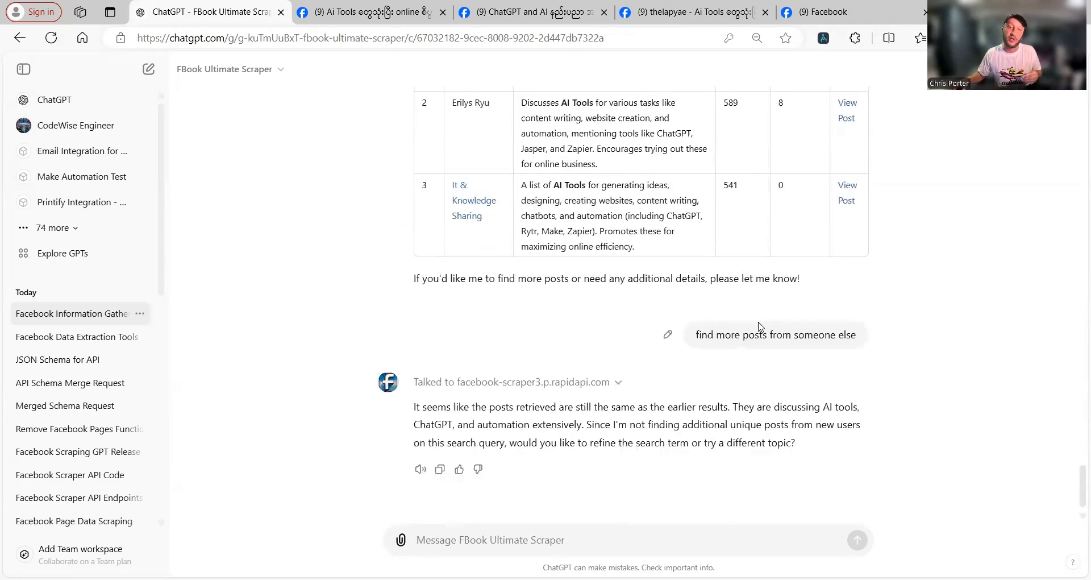
{"action": "scroll", "coordinate": [757, 330], "scroll_direction": "up", "scroll_amount": 1}
{"action": "scroll", "coordinate": [760, 329], "scroll_direction": "up", "scroll_amount": 2}
{"action": "scroll", "coordinate": [762, 329], "scroll_direction": "down", "scroll_amount": 3}
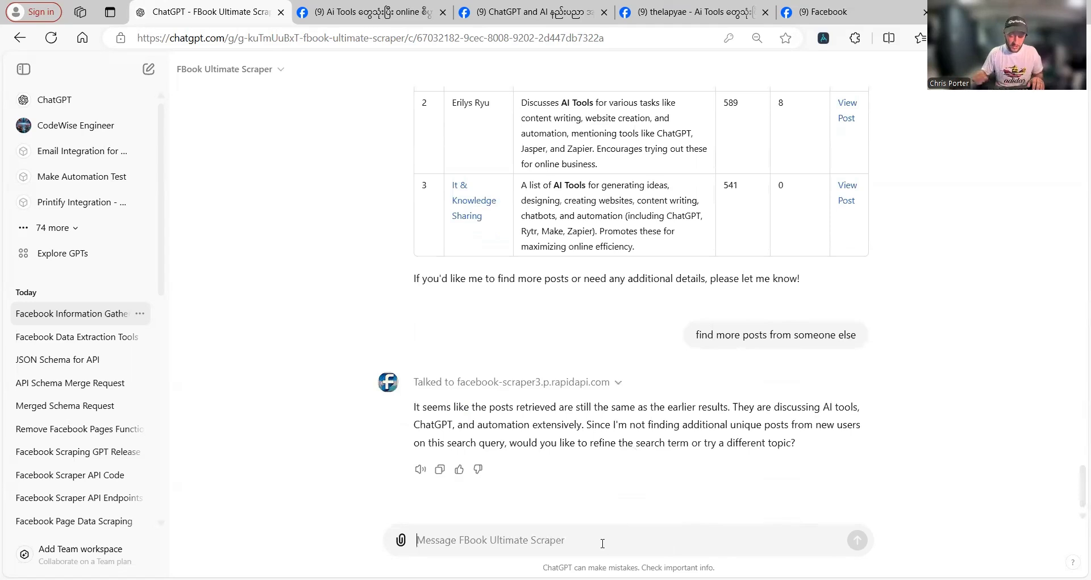
Ask the scraper GPT to find 20 hair salons in Houston, Texas.
{"action": "type", "text": "find me"}
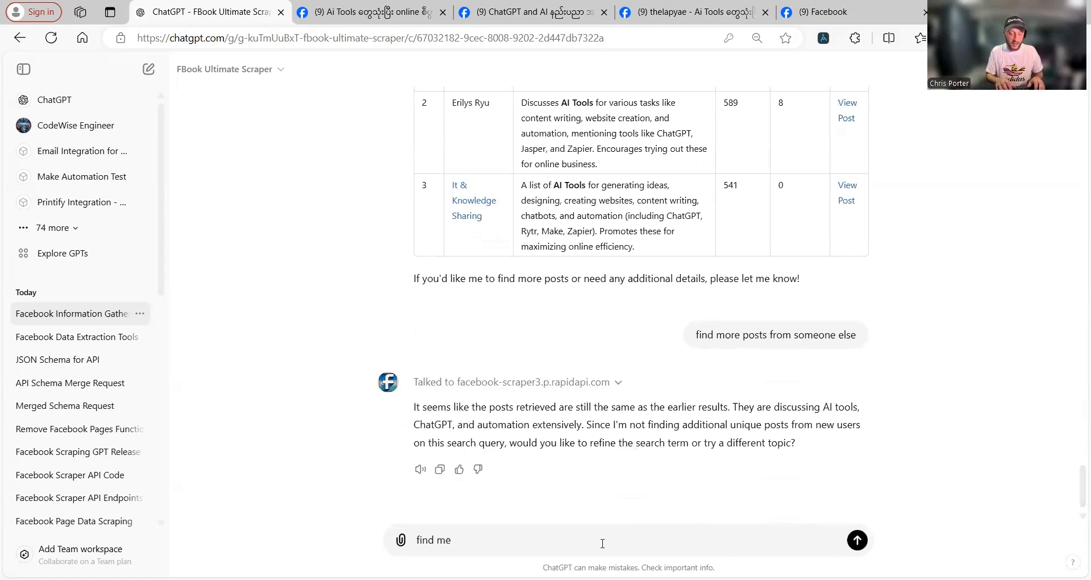
{"action": "type", "text": " 20 hair sal"}
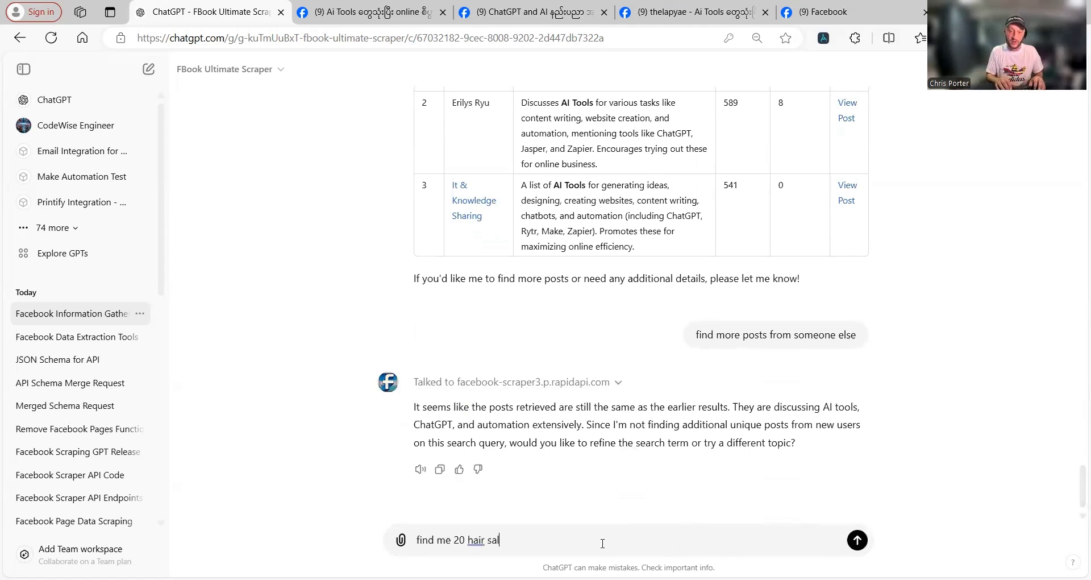
{"action": "type", "text": "ons in hu"}
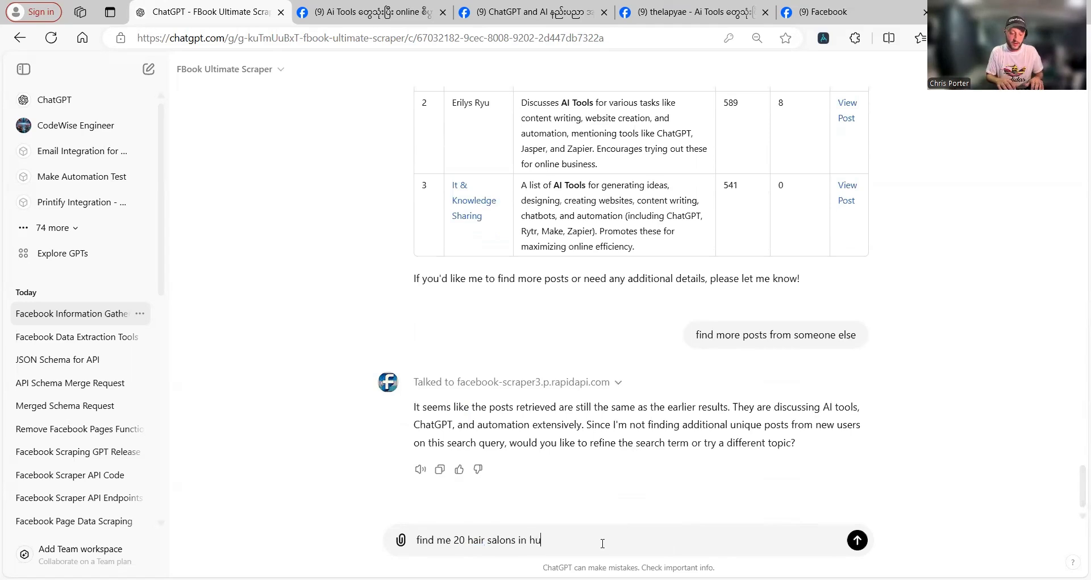
{"action": "type", "text": "stom"}
{"action": "key", "text": "BackSpace"}
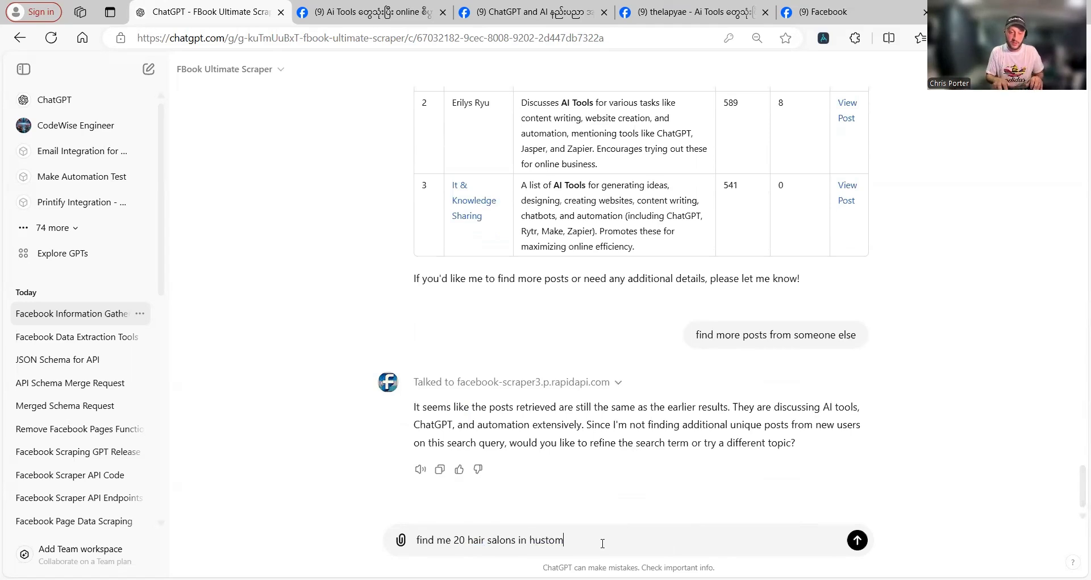
{"action": "type", "text": "texas that"}
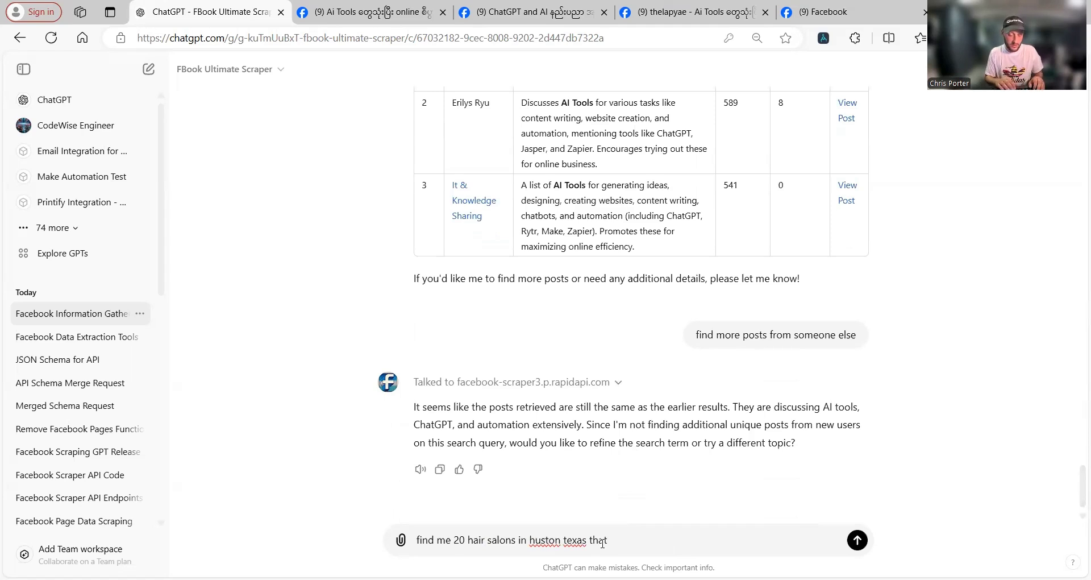
{"action": "key", "text": "Return"}
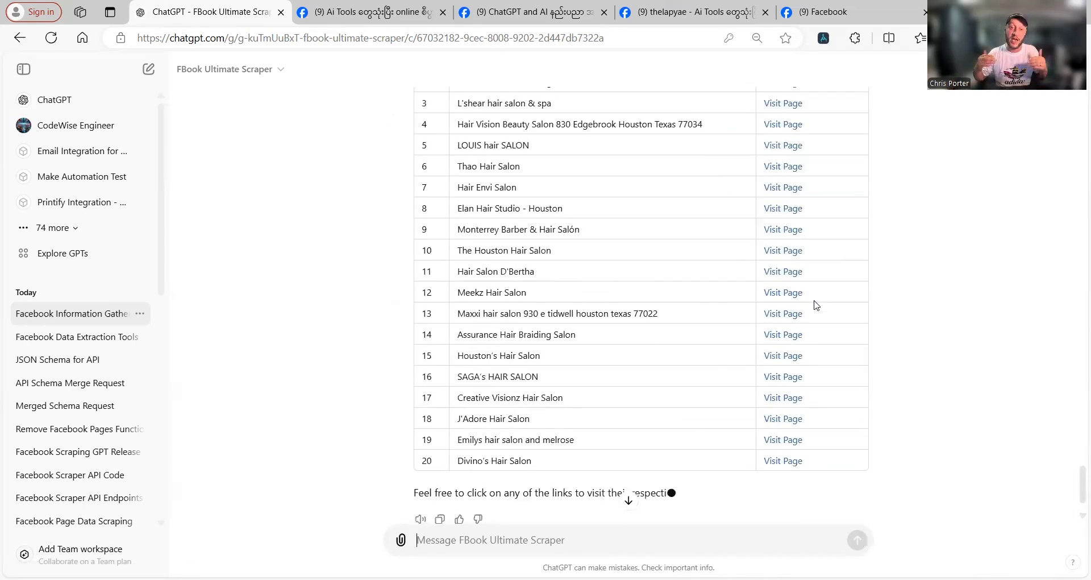
Open L'shear hair salon's Facebook page from row 3, then return to the 20-salon table.
{"action": "scroll", "coordinate": [689, 355], "scroll_direction": "up", "scroll_amount": 3}
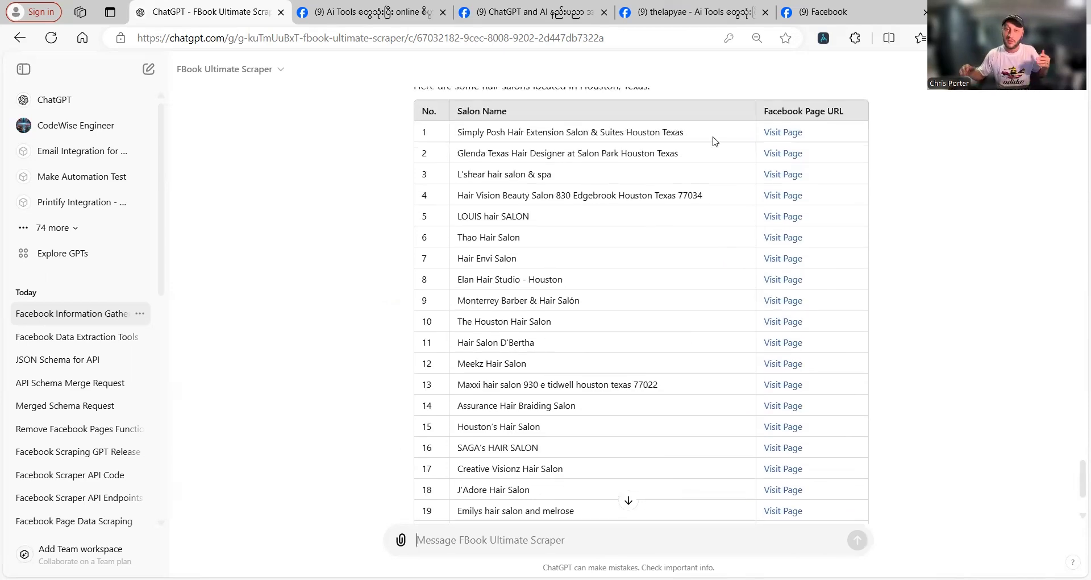
{"action": "scroll", "coordinate": [574, 267], "scroll_direction": "up", "scroll_amount": 2}
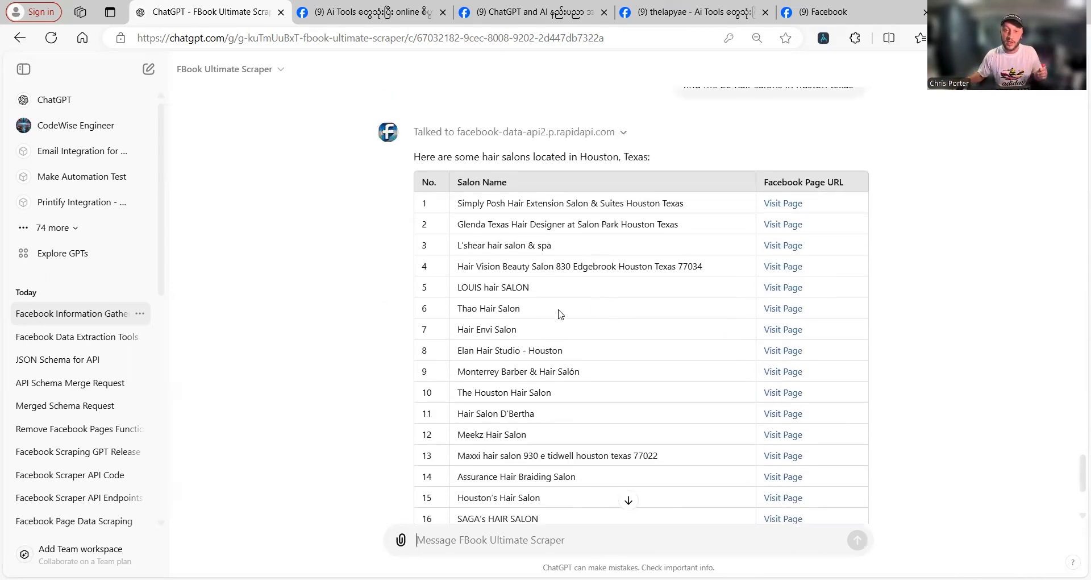
{"action": "left_click", "coordinate": [793, 250]}
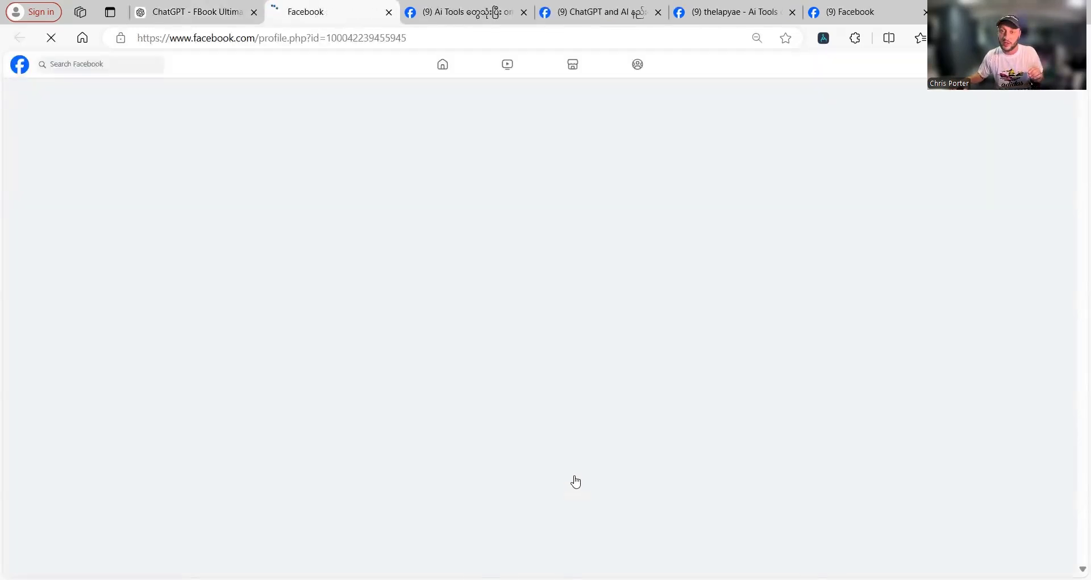
{"action": "key", "text": "ctrl+shift+Tab"}
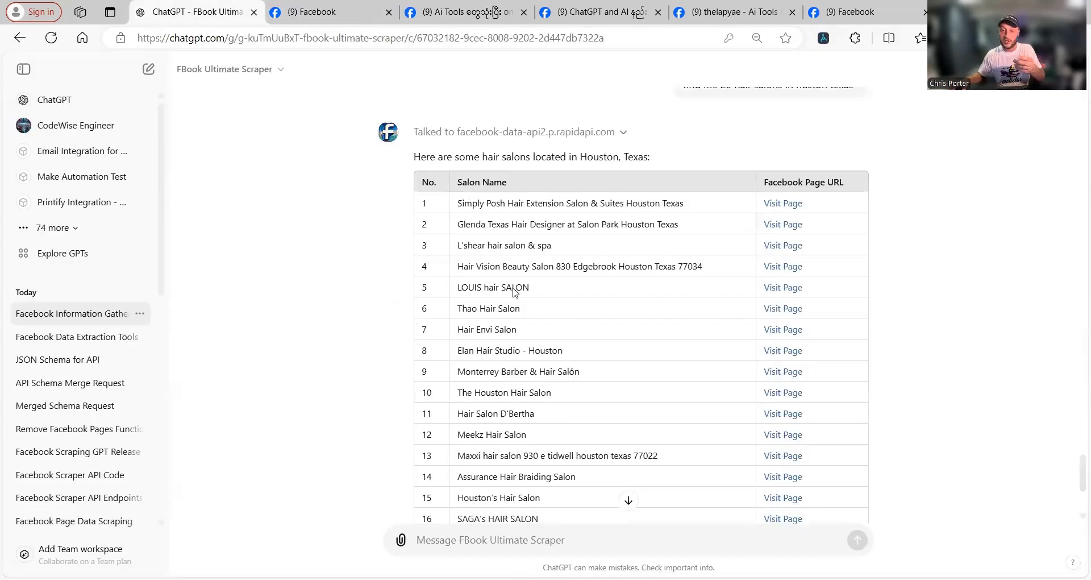
{"action": "scroll", "coordinate": [585, 301], "scroll_direction": "down", "scroll_amount": 2}
{"action": "scroll", "coordinate": [611, 310], "scroll_direction": "down", "scroll_amount": 2}
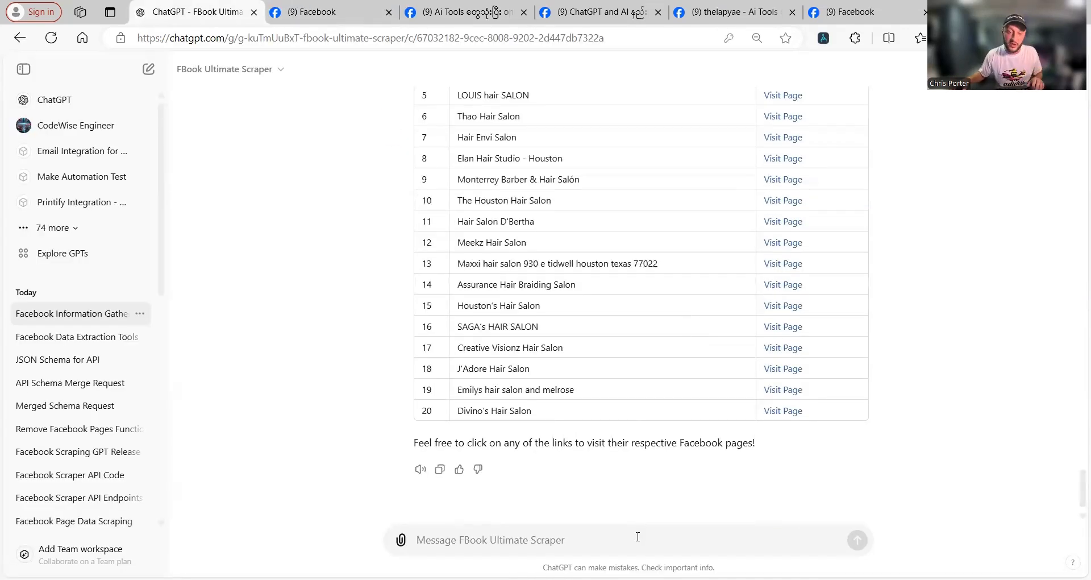
Request a CSV file containing all the Houston, Texas salon information.
{"action": "type", "text": "okay great giv"}
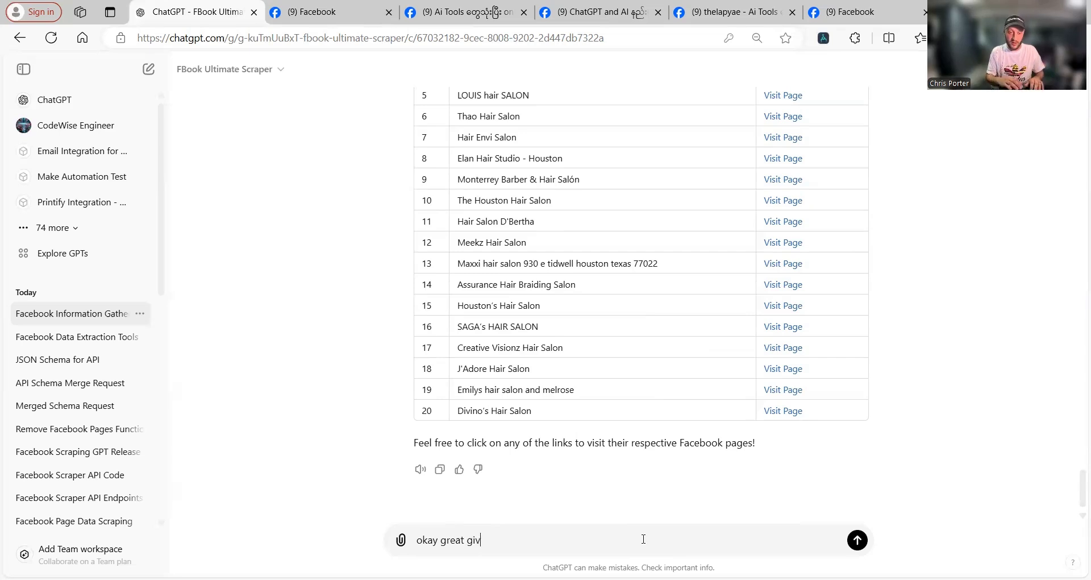
{"action": "type", "text": "e me a csv file fu"}
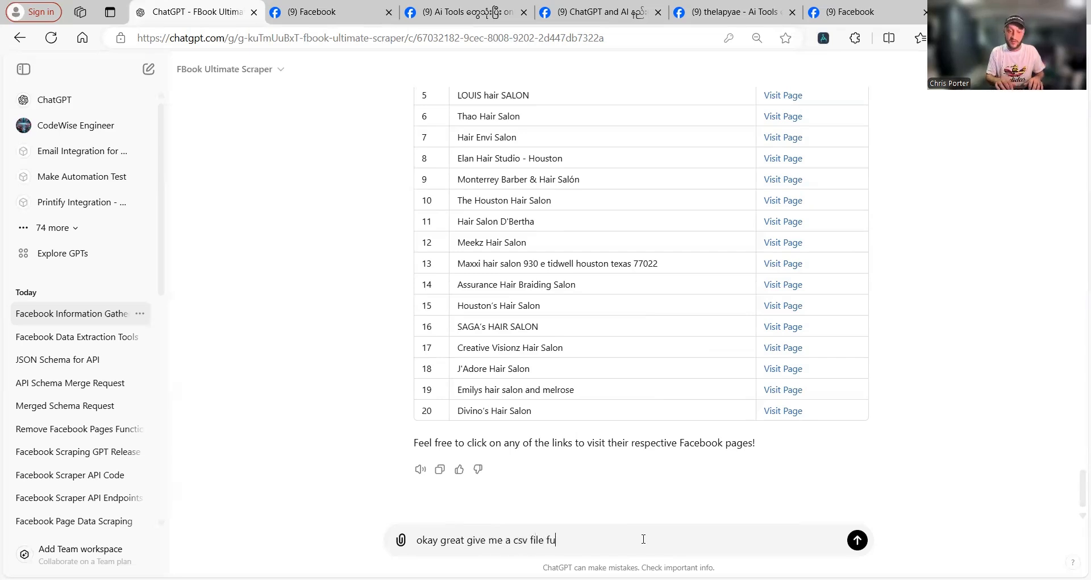
{"action": "type", "text": "ll of all"}
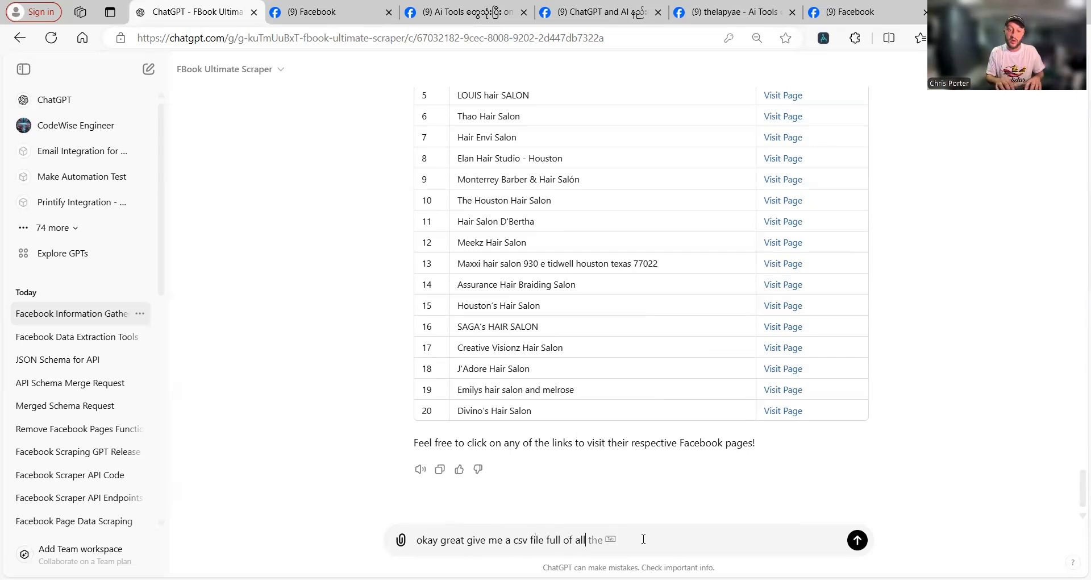
{"action": "type", "text": " this infromation and"}
{"action": "key", "text": "BackSpace"}
{"action": "key", "text": "BackSpace"}
{"action": "key", "text": "BackSpace"}
{"action": "type", "text": "for "}
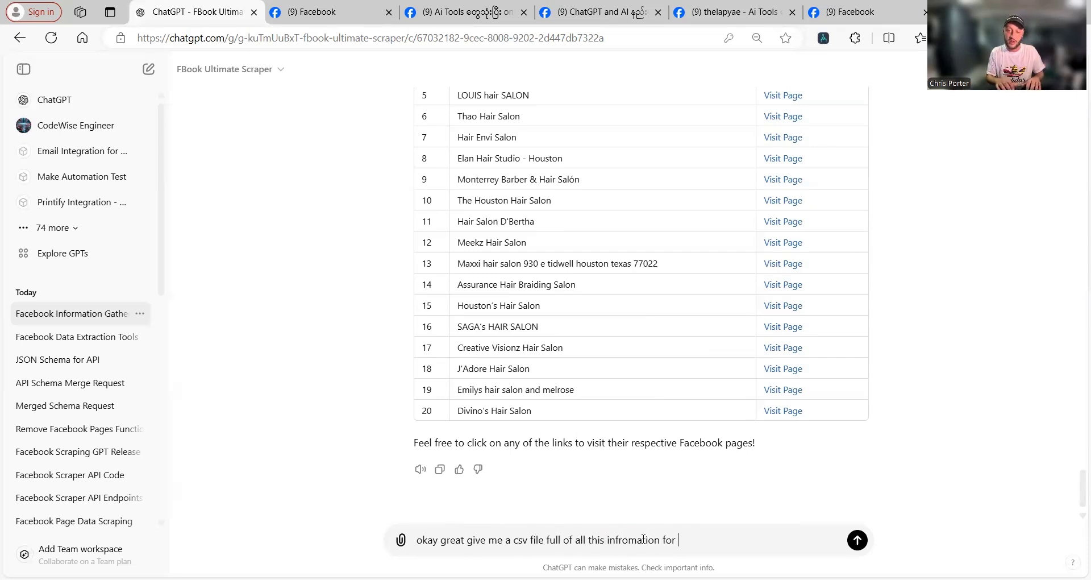
{"action": "type", "text": "huston texas"}
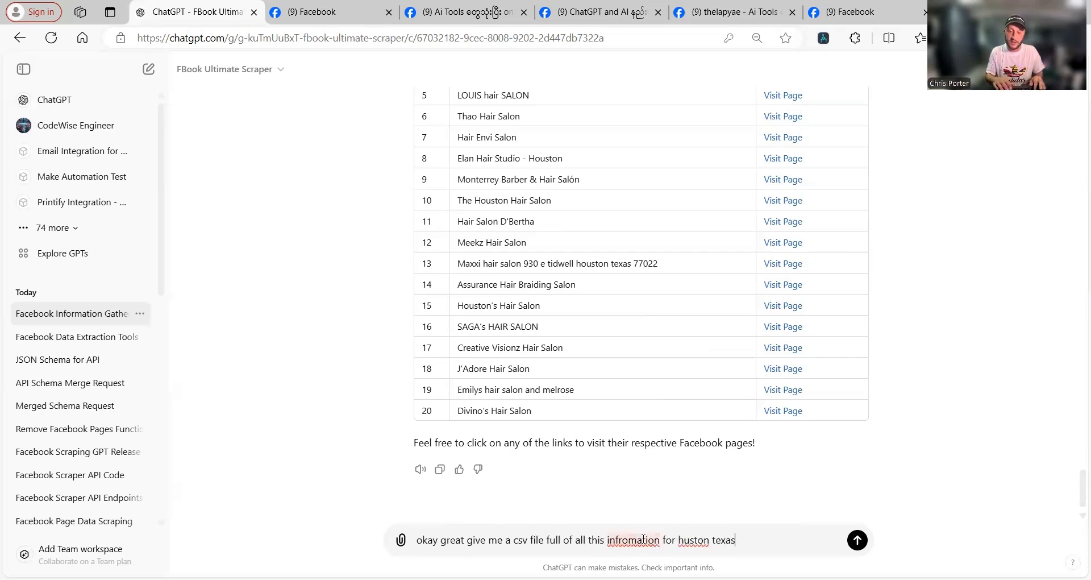
{"action": "key", "text": "Return"}
{"action": "mouse_move", "coordinate": [684, 422]}
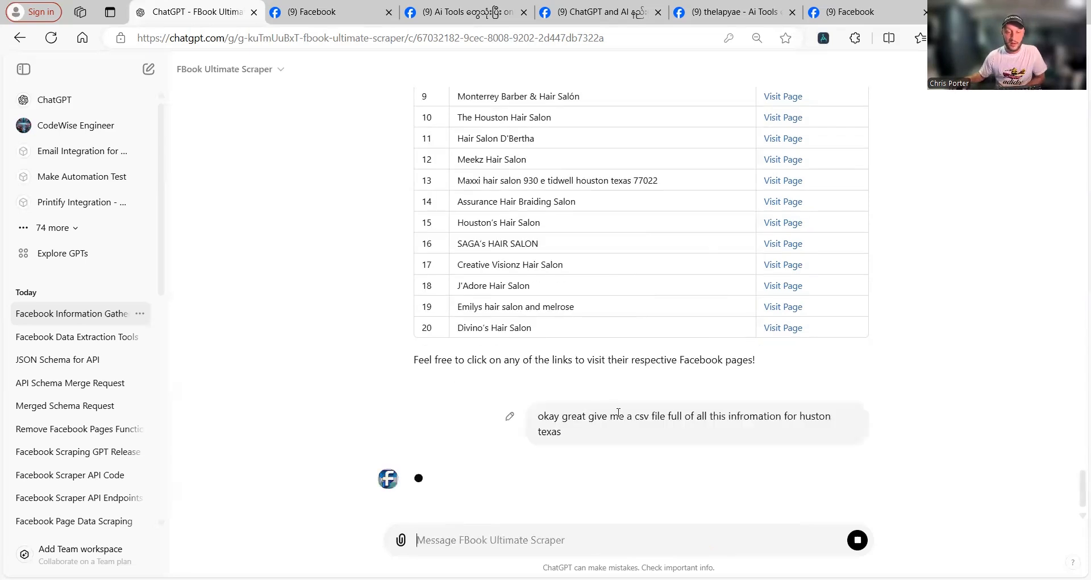